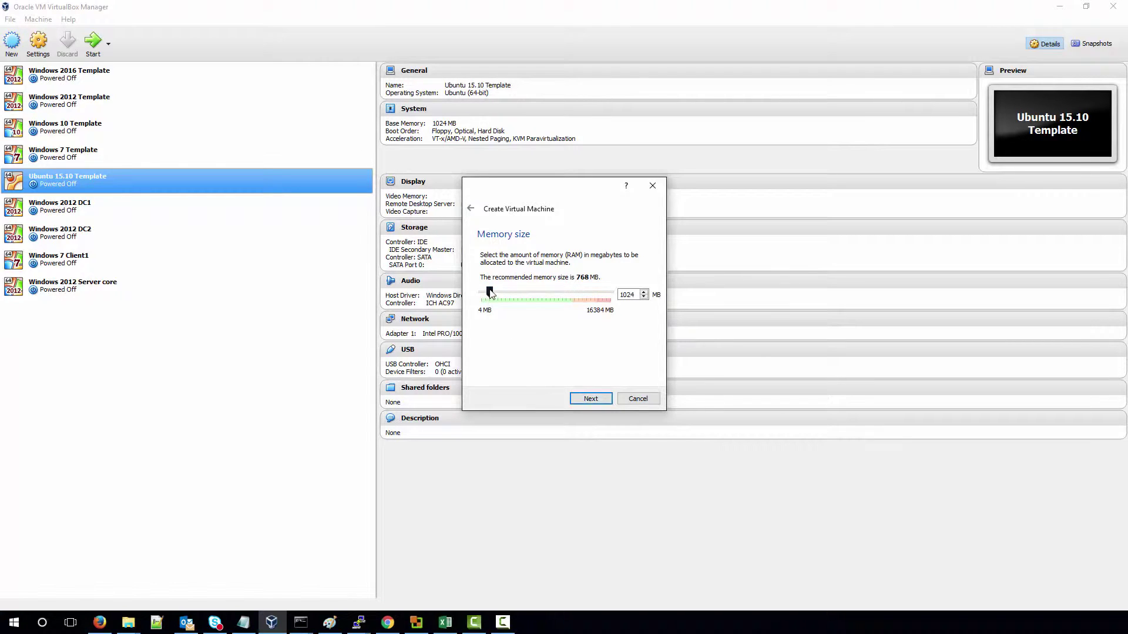
# Set the new virtual machine's memory to 2048 MB and create it with a dynamically allocated 8 GB VDI hard disk
pyautogui.moveTo(489, 292); pyautogui.dragTo(496, 290)
pyautogui.click(588, 399)
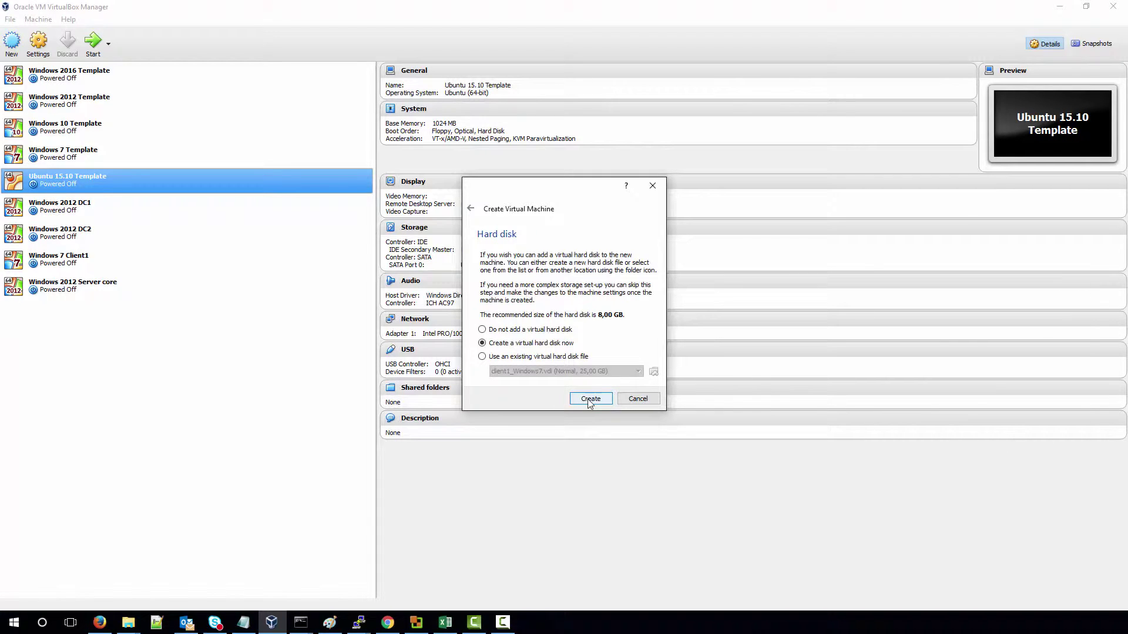
pyautogui.click(585, 399)
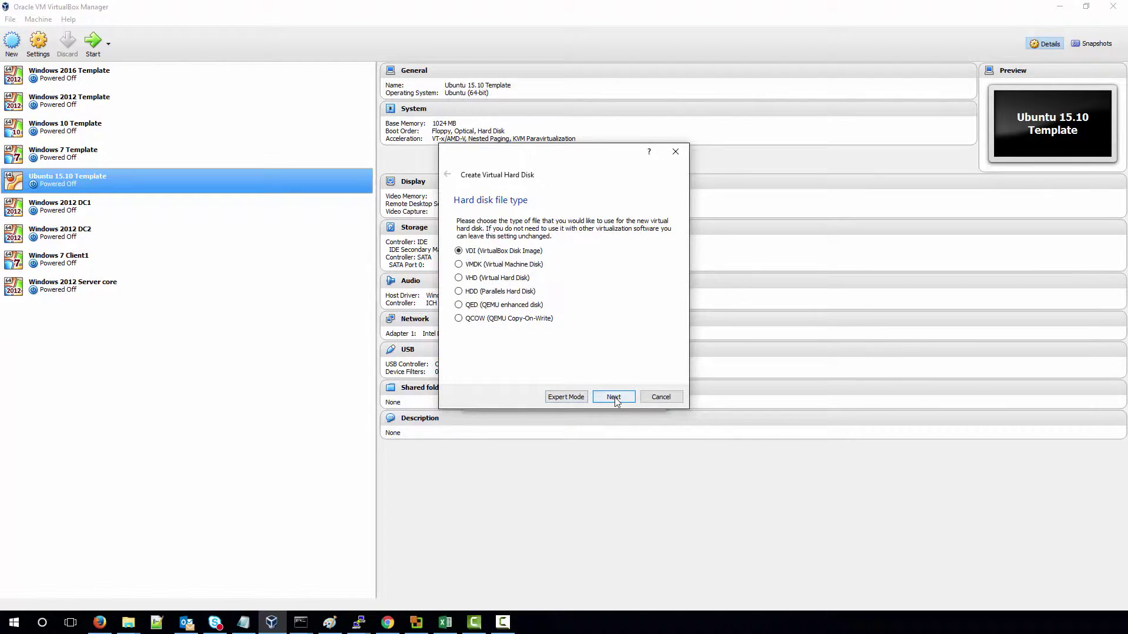
pyautogui.click(614, 398)
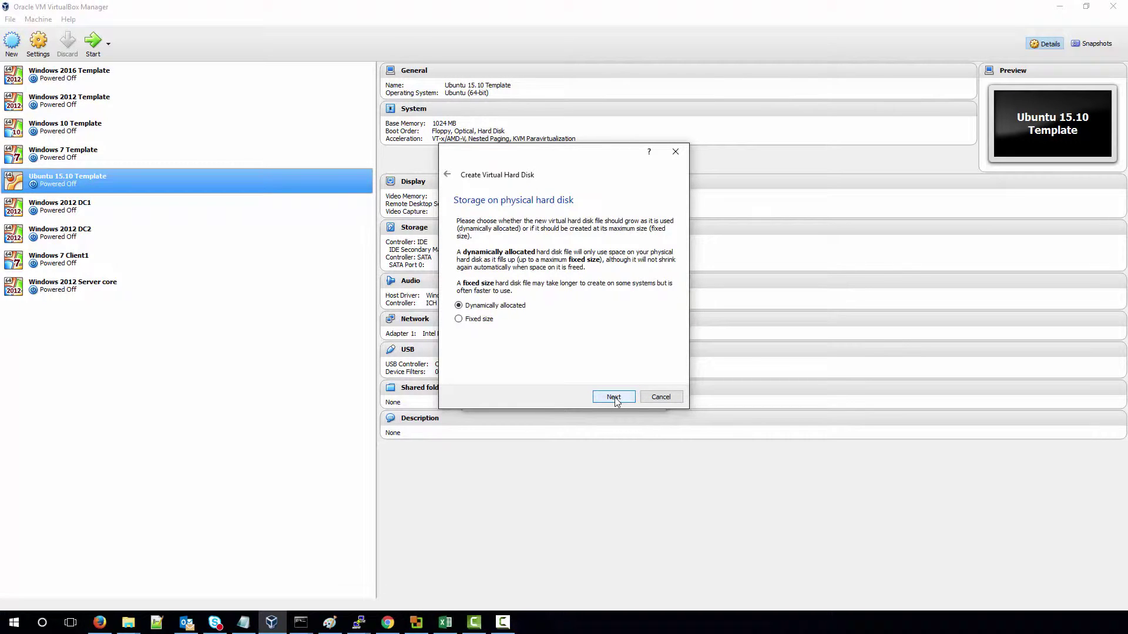
pyautogui.click(614, 398)
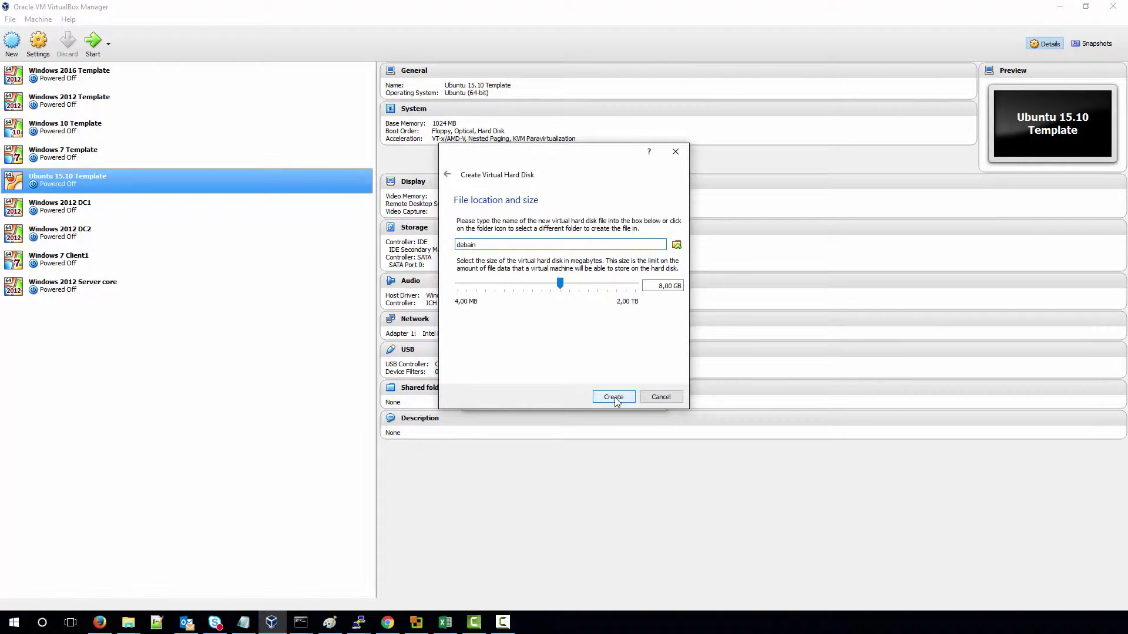
pyautogui.click(615, 397)
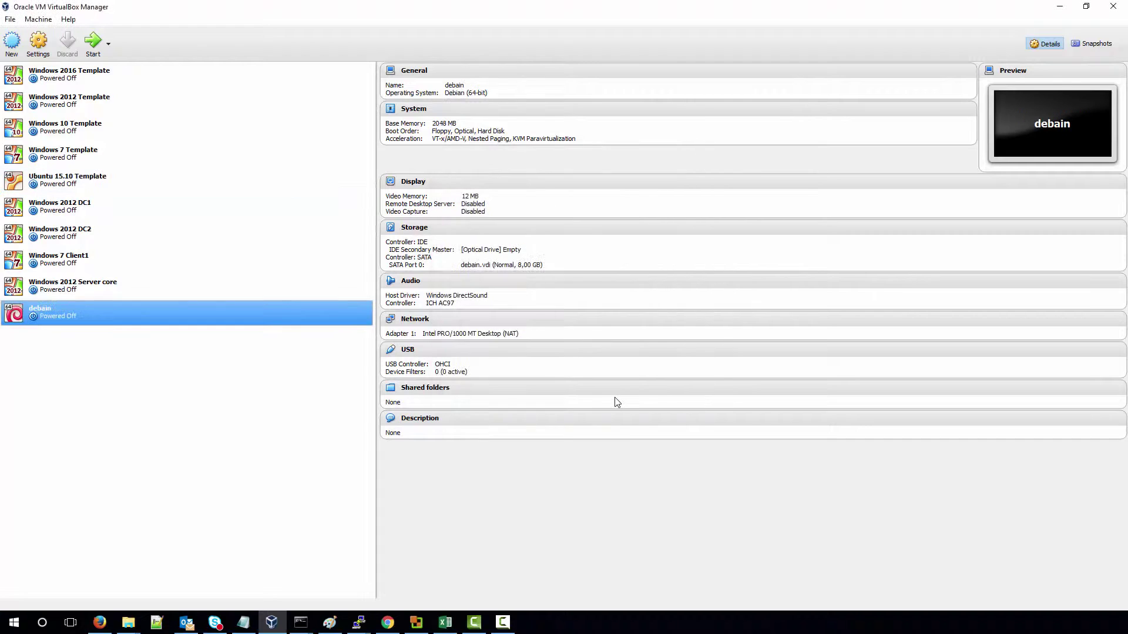
# Start the debain virtual machine, move its window higher on the screen, and dismiss the keyboard capture notice
pyautogui.doubleClick(297, 313)
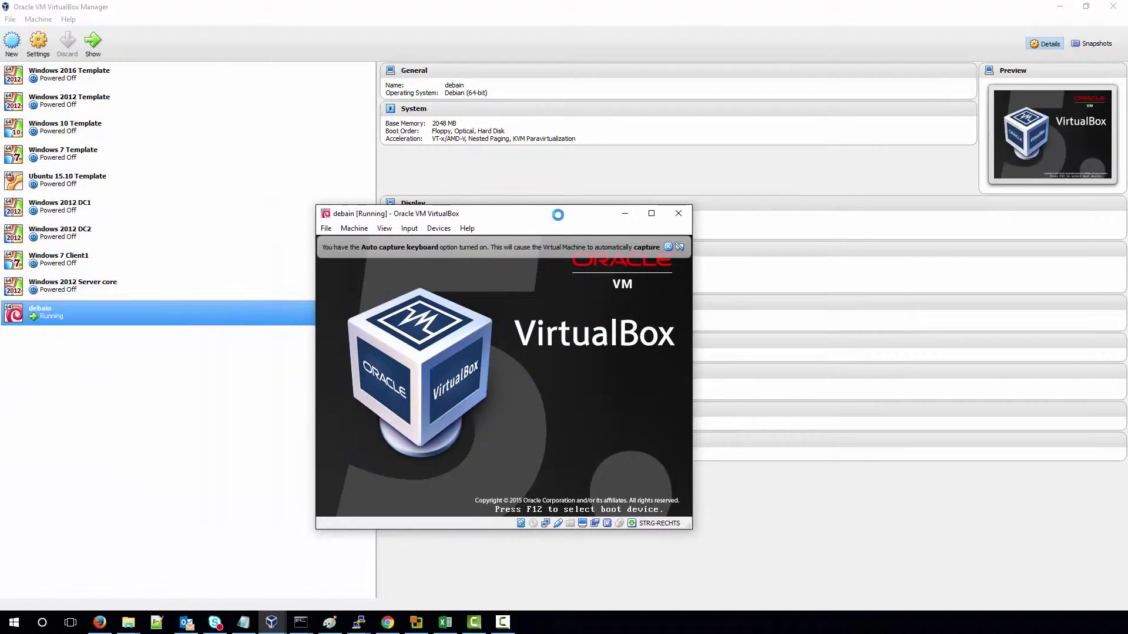
pyautogui.moveTo(557, 214); pyautogui.dragTo(607, 85)
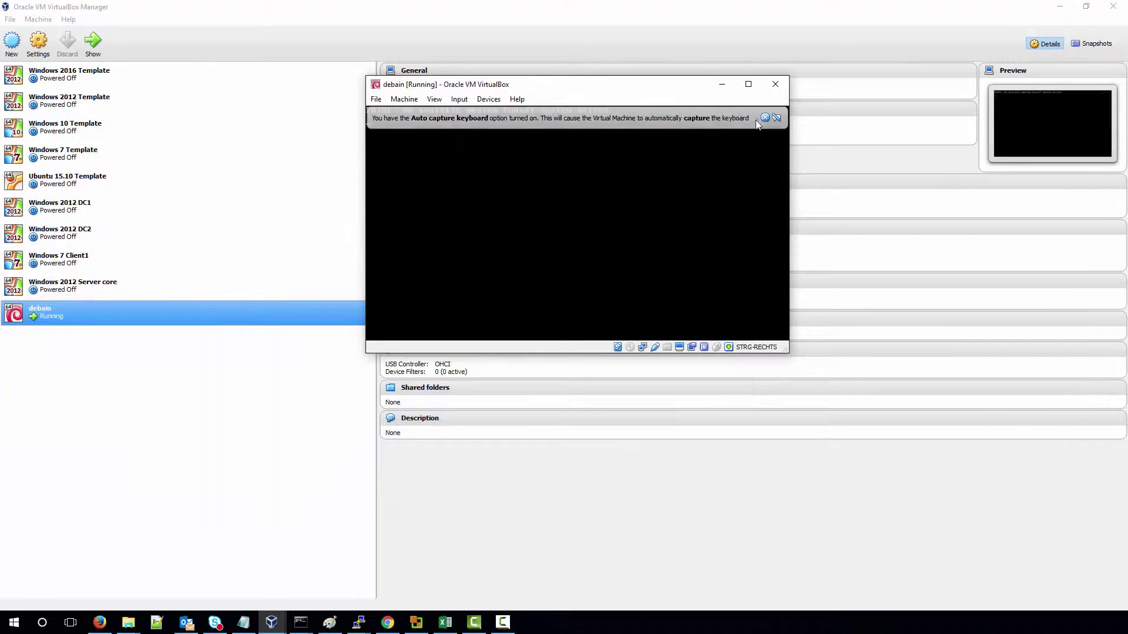
pyautogui.click(766, 116)
# Load the debian-8.3.0-amd64-DVD-1 image from C:\Temp\Software\Debian 8 into the running machine's optical drive
pyautogui.click(489, 101)
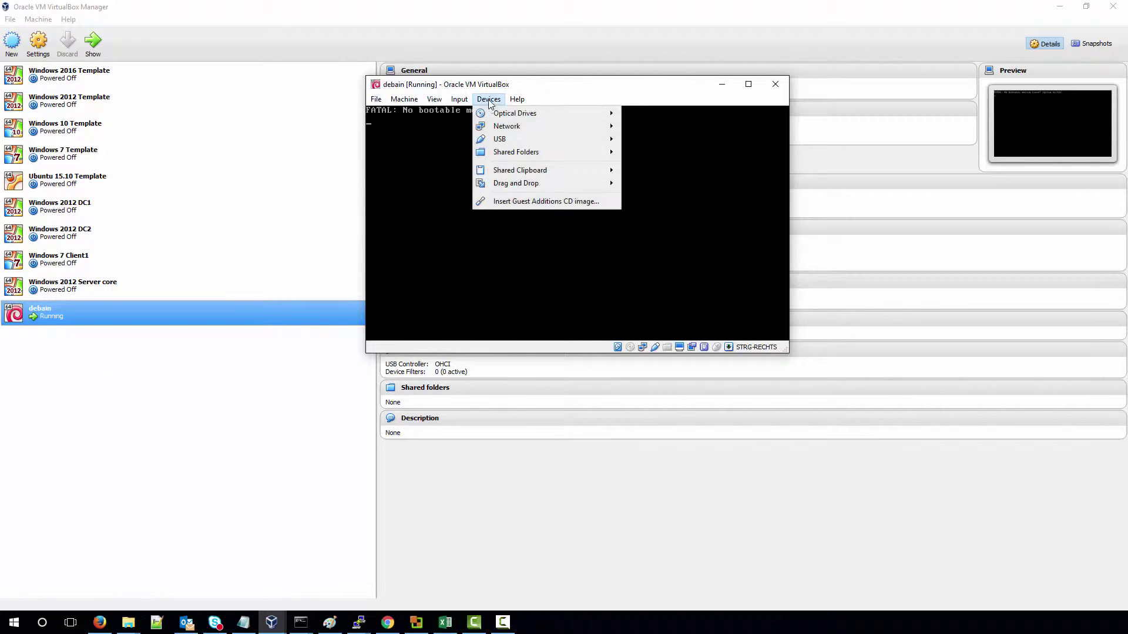
pyautogui.moveTo(546, 115)
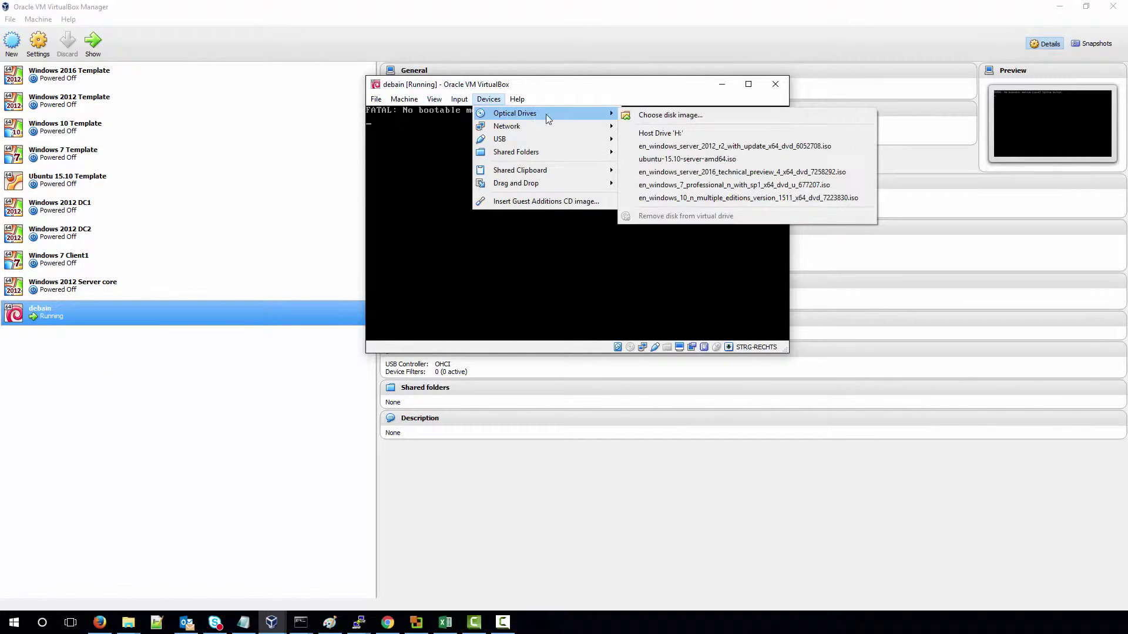
pyautogui.click(650, 115)
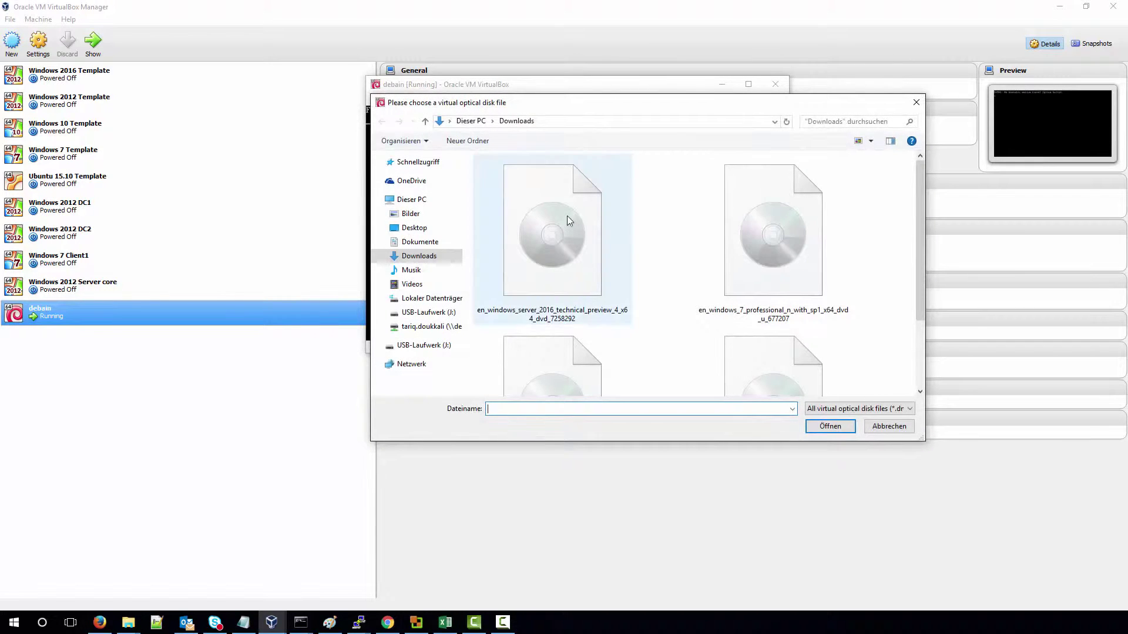
pyautogui.click(426, 301)
pyautogui.doubleClick(513, 227)
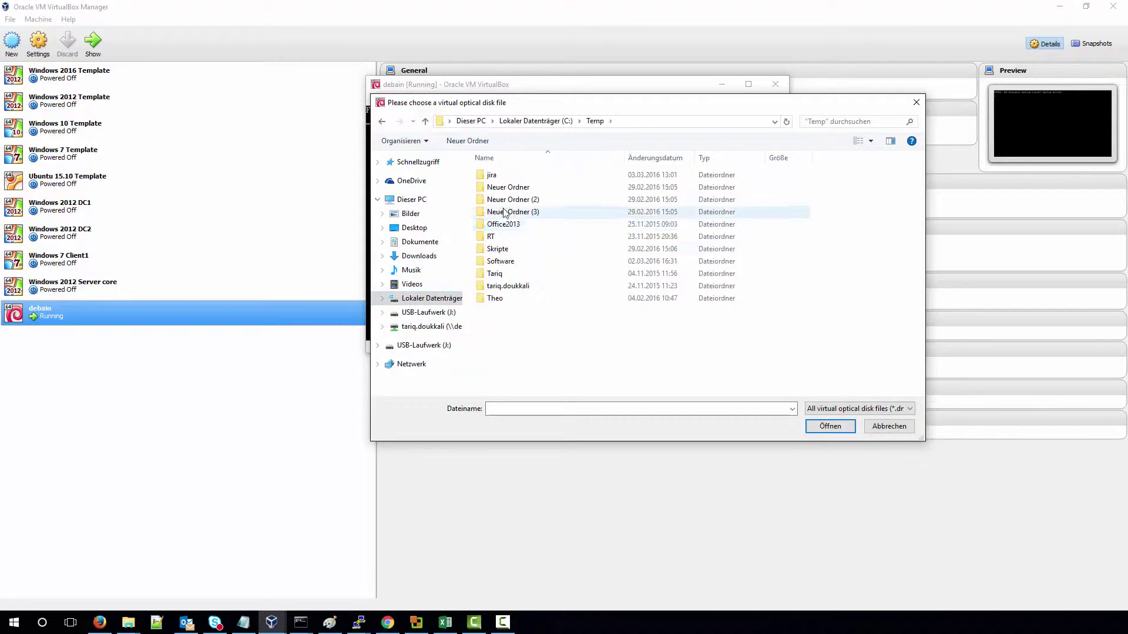
pyautogui.doubleClick(505, 264)
pyautogui.scroll(-1, 525, 238)
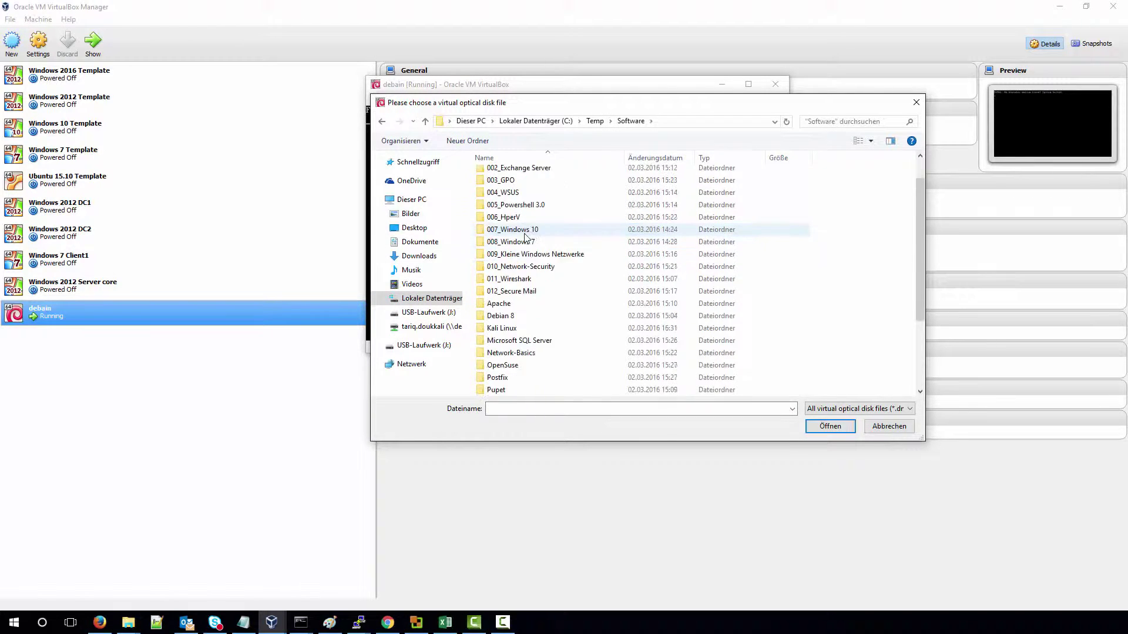
pyautogui.scroll(-2, 525, 238)
pyautogui.doubleClick(519, 241)
pyautogui.click(498, 177)
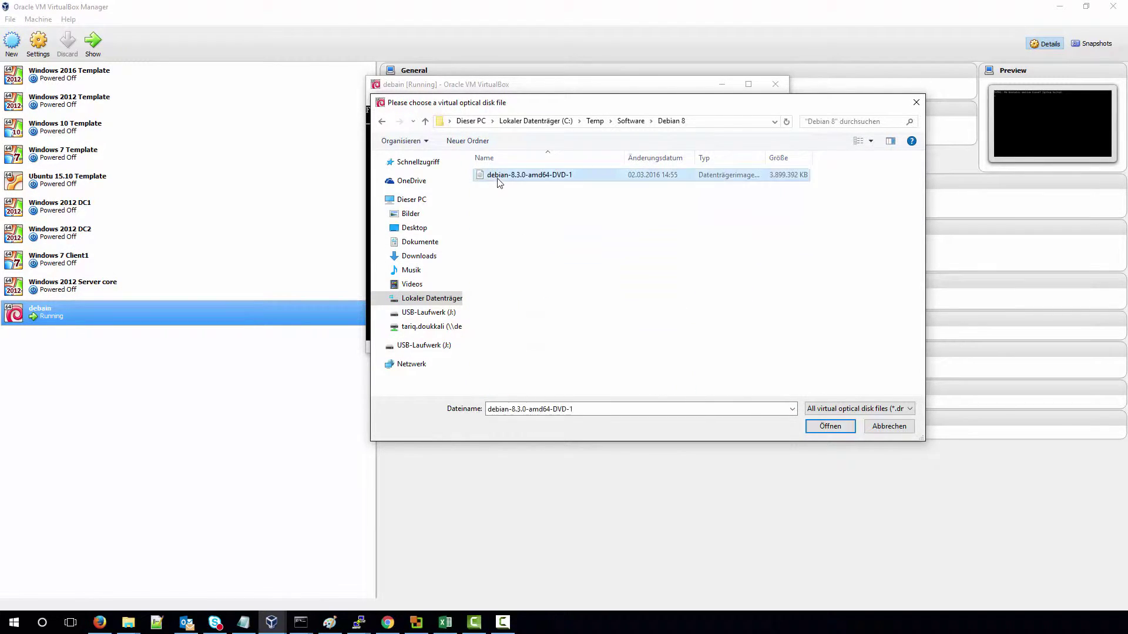
pyautogui.doubleClick(497, 176)
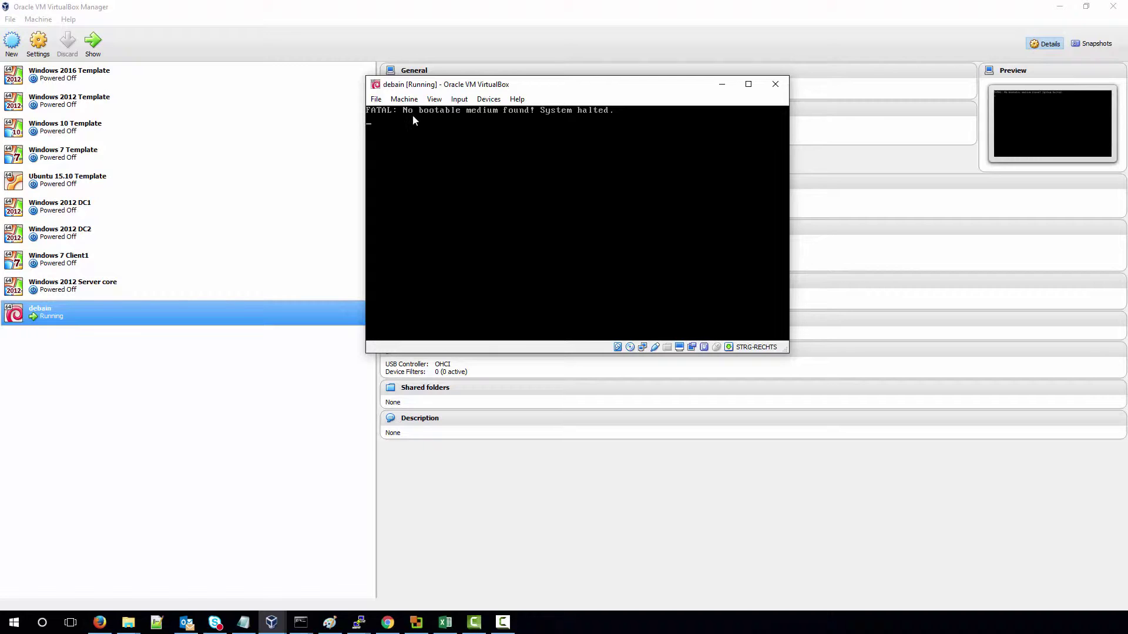
# Reset the debain virtual machine so it boots from the mounted disk image, confirming the reset
pyautogui.click(406, 100)
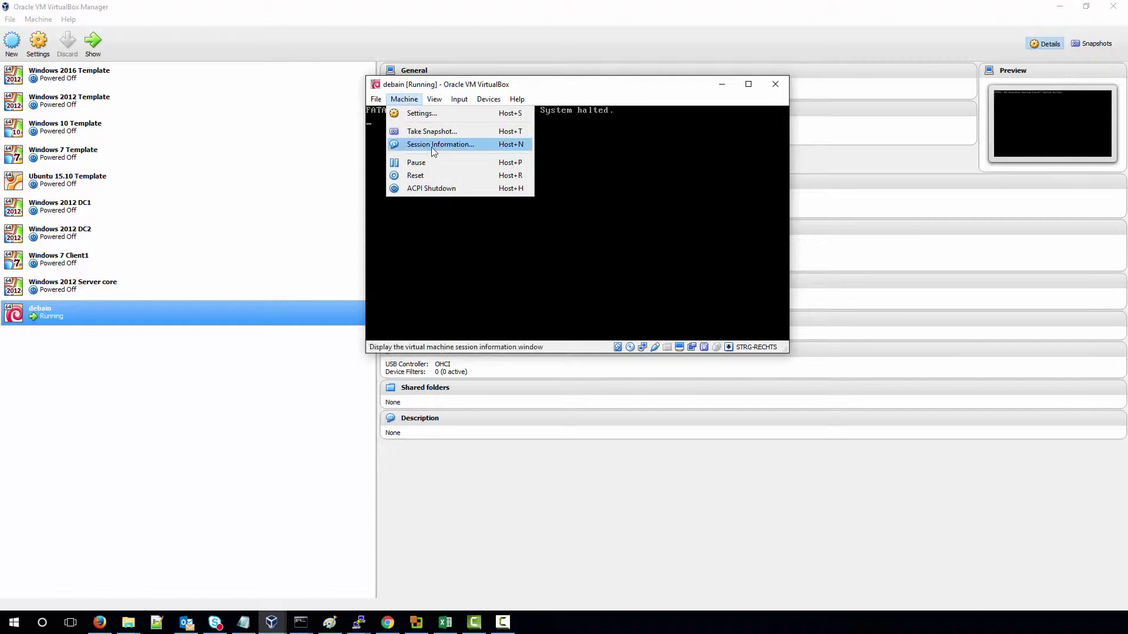
pyautogui.click(434, 175)
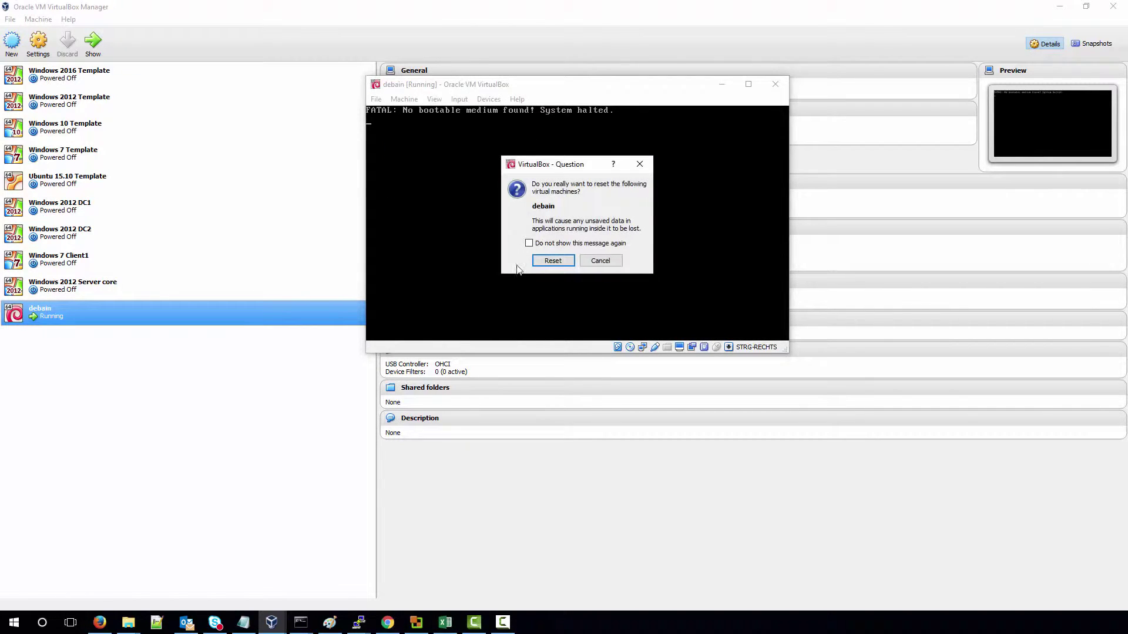
pyautogui.click(536, 259)
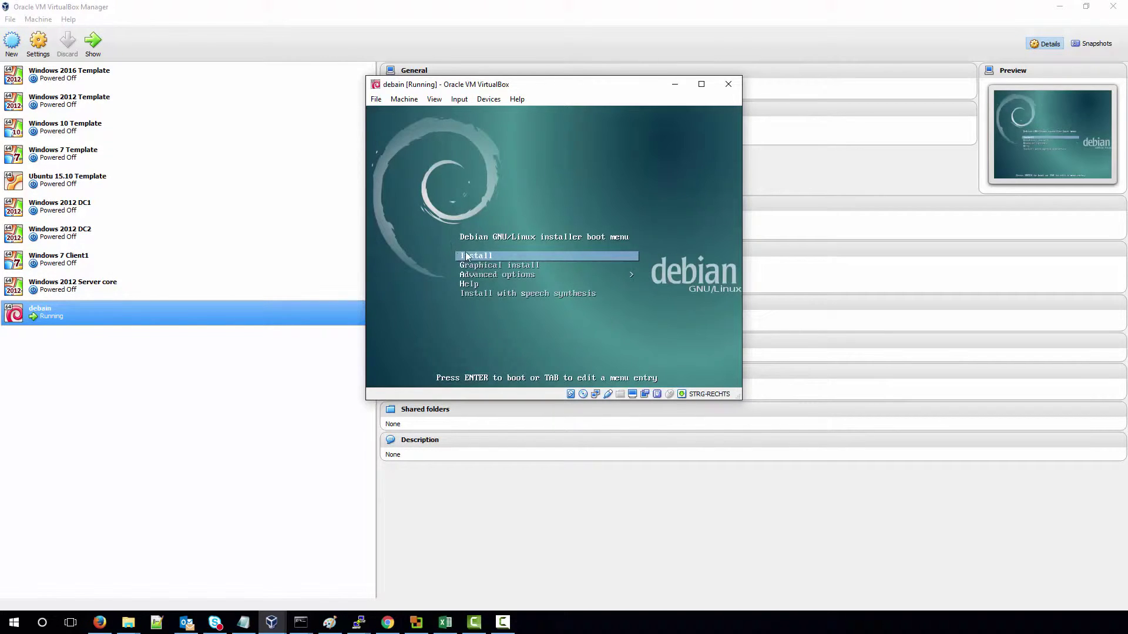
# Capture the mouse and keyboard in the virtual machine, launch the Graphical install, and dismiss the pointer integration notice
pyautogui.click(475, 257)
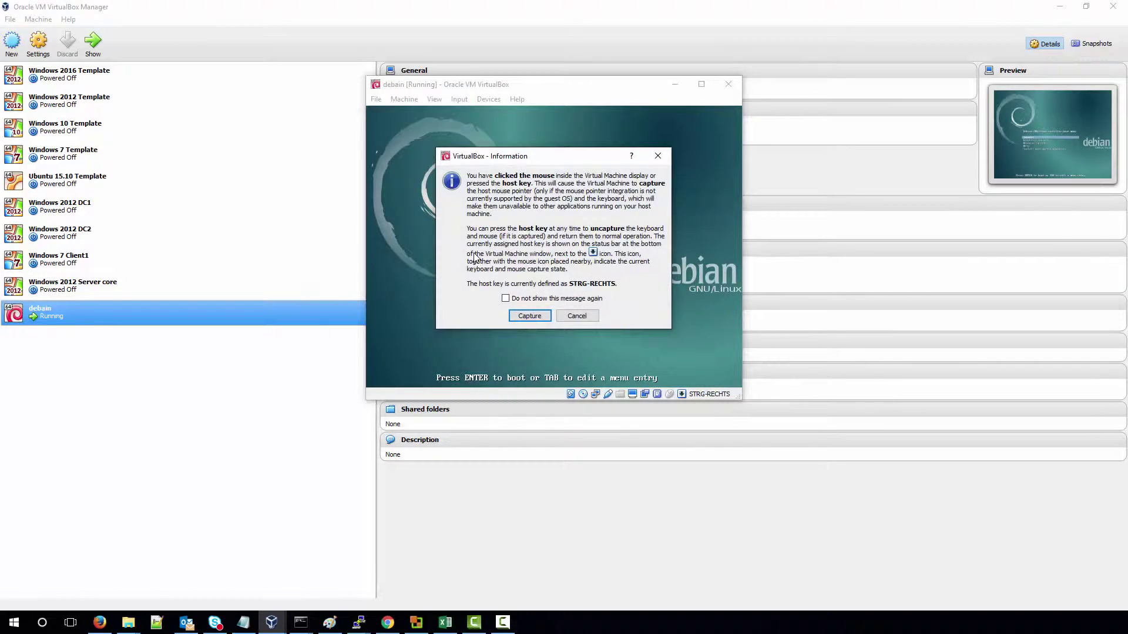
pyautogui.click(529, 316)
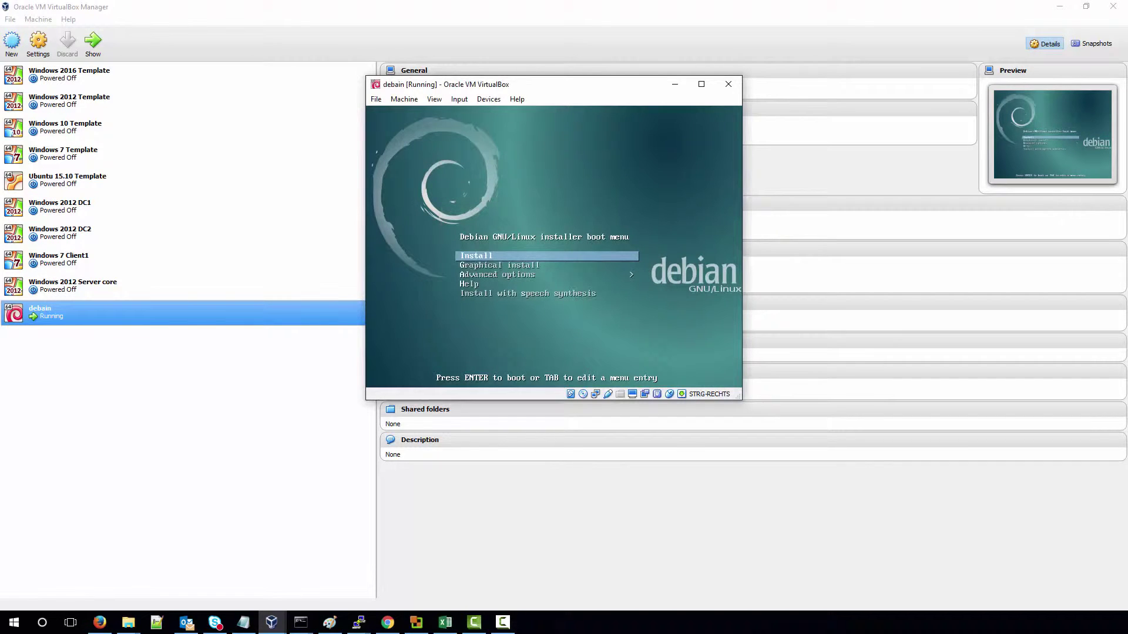
pyautogui.press('Down')
pyautogui.press('Return')
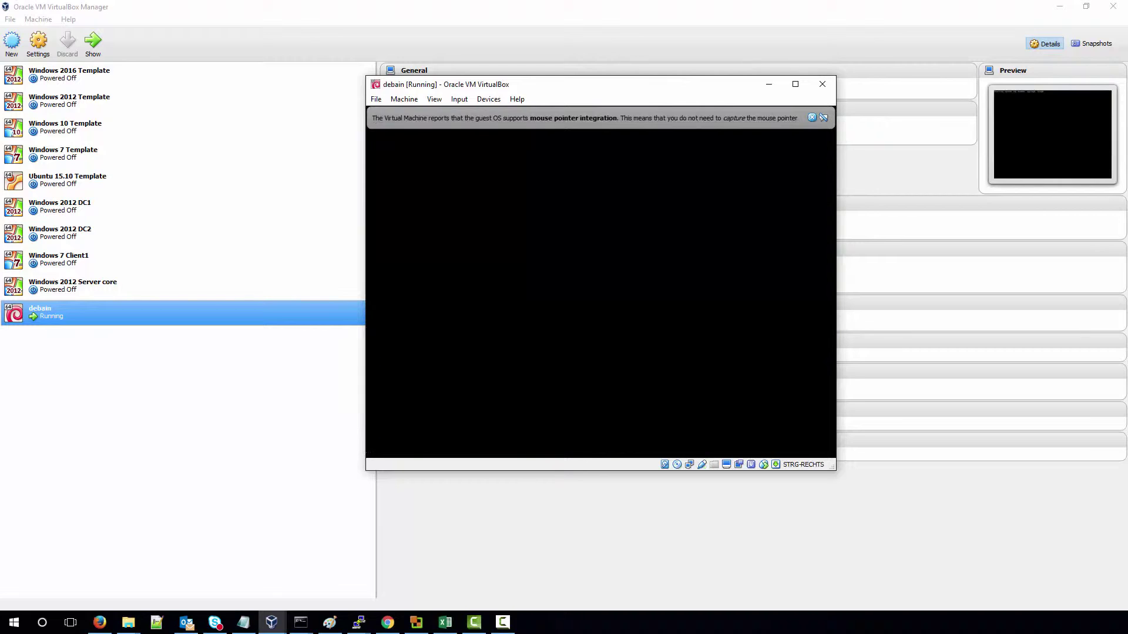
pyautogui.click(812, 117)
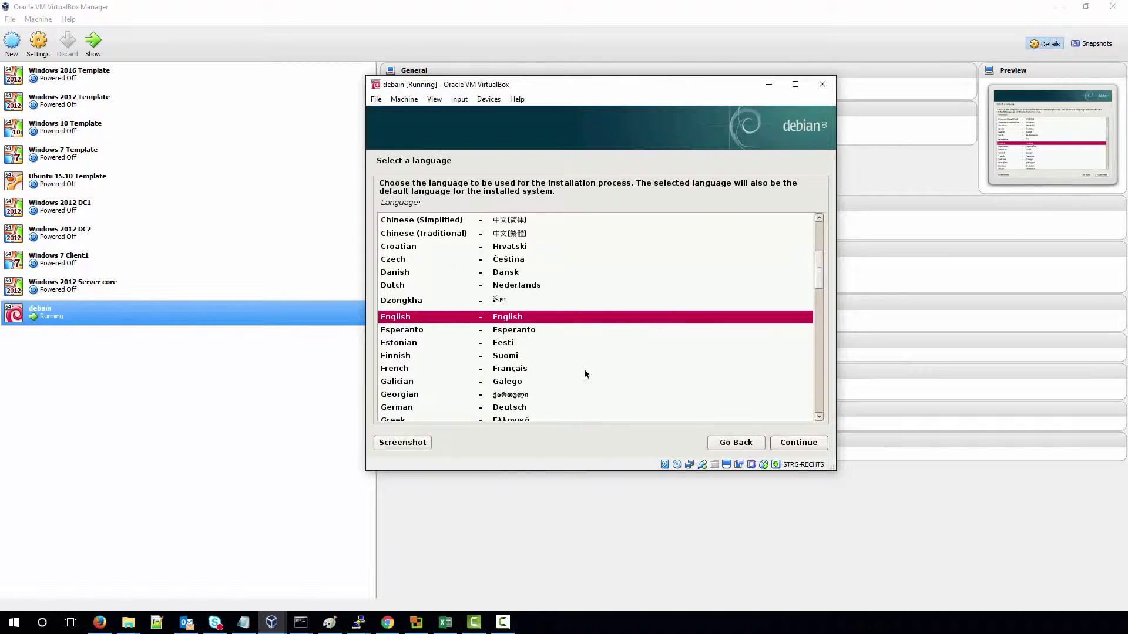
# Accept English as the installation language and set the location to Germany, through other and Europe
pyautogui.click(790, 448)
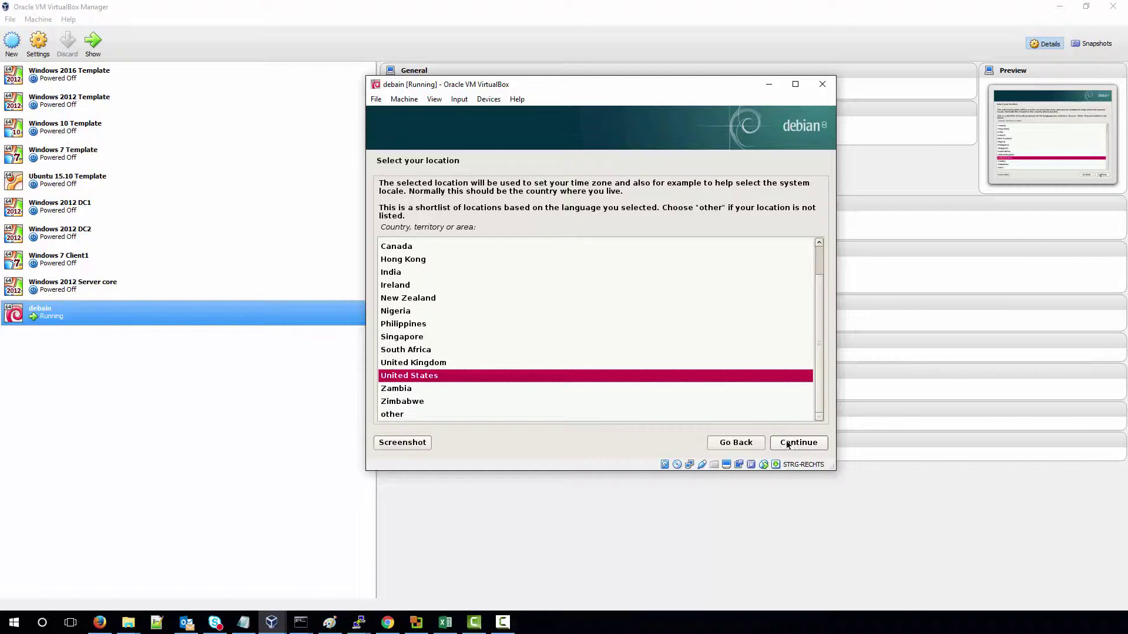
pyautogui.click(454, 418)
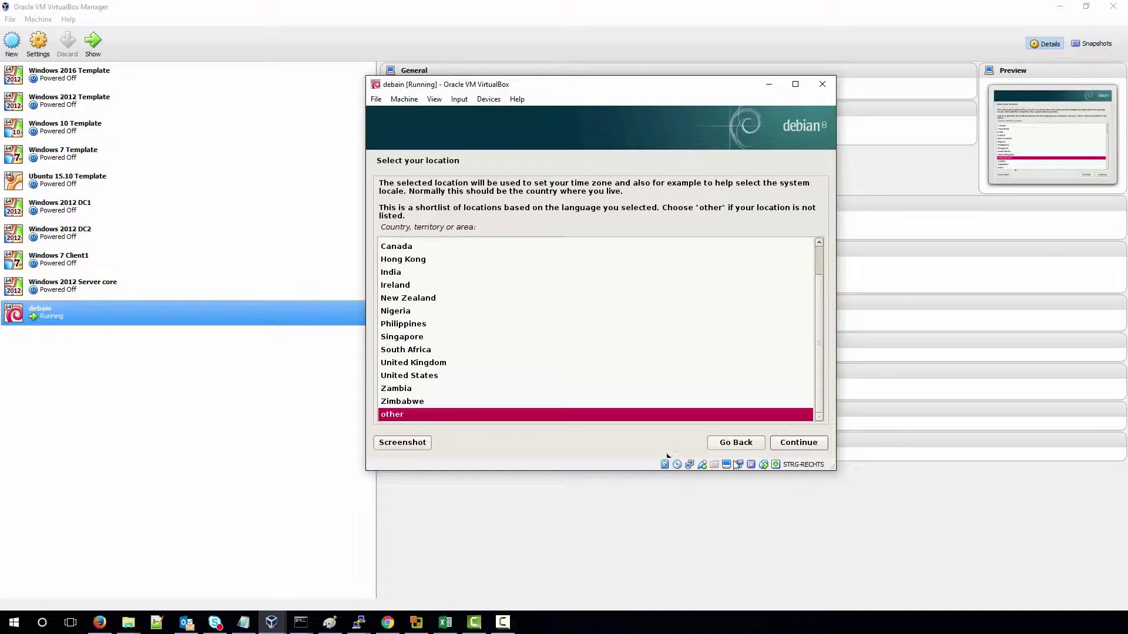
pyautogui.click(787, 444)
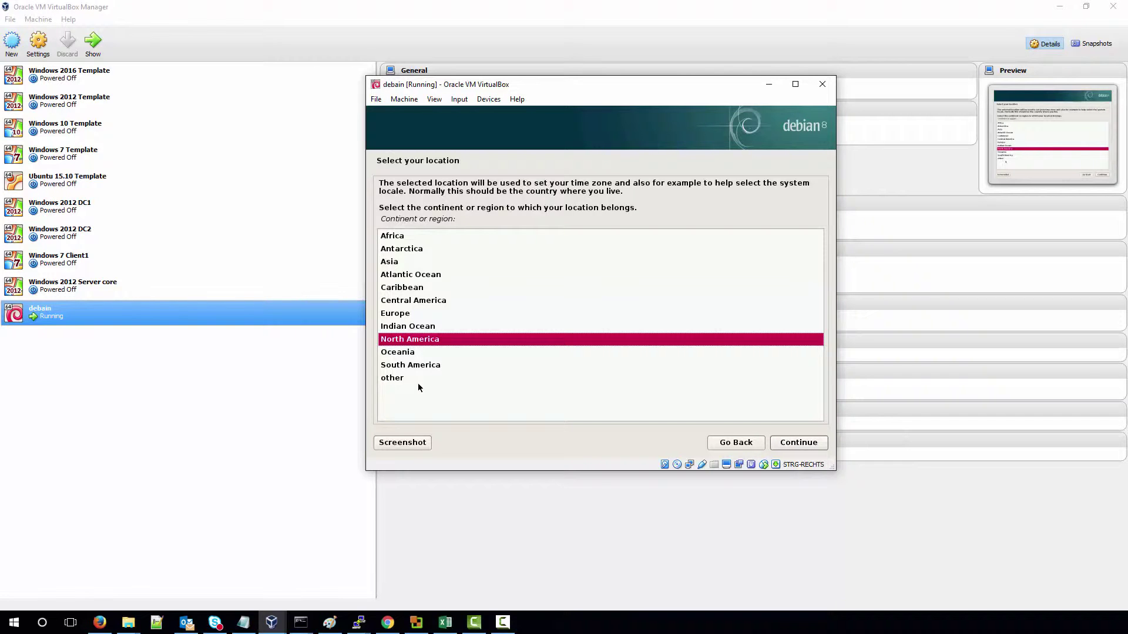
pyautogui.click(407, 315)
pyautogui.click(792, 444)
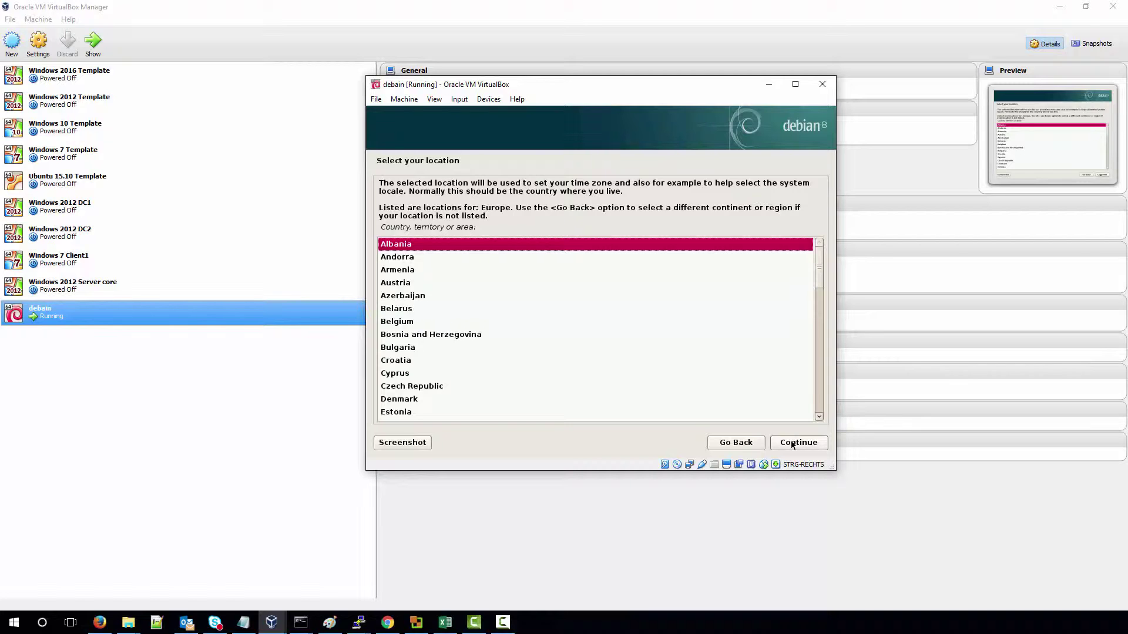
pyautogui.click(667, 375)
pyautogui.scroll(-5, 667, 378)
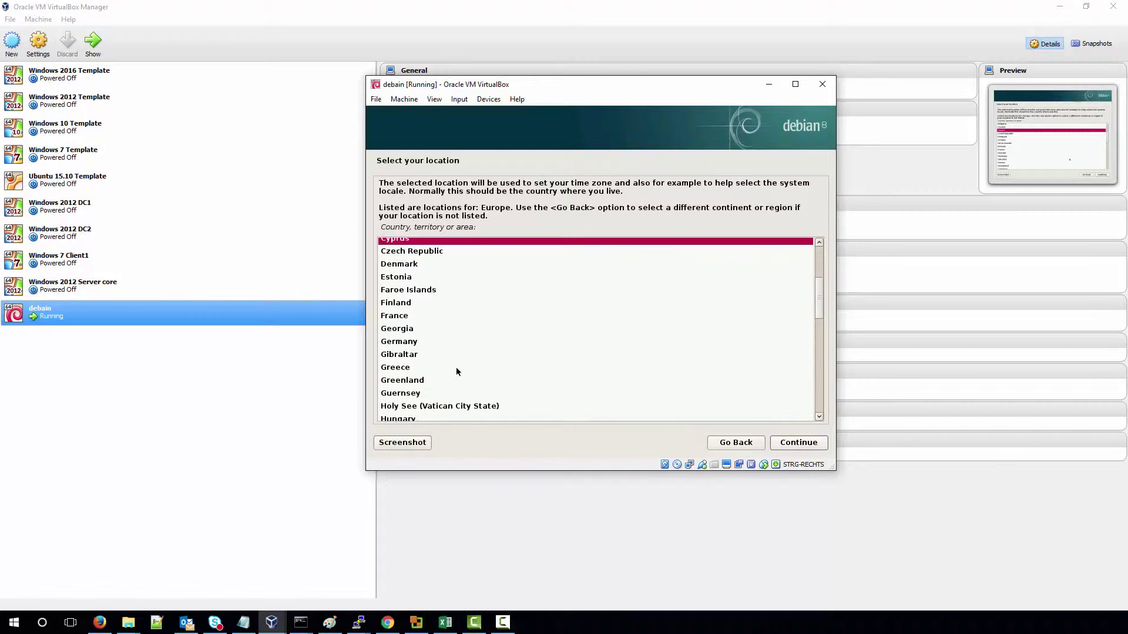
pyautogui.click(409, 344)
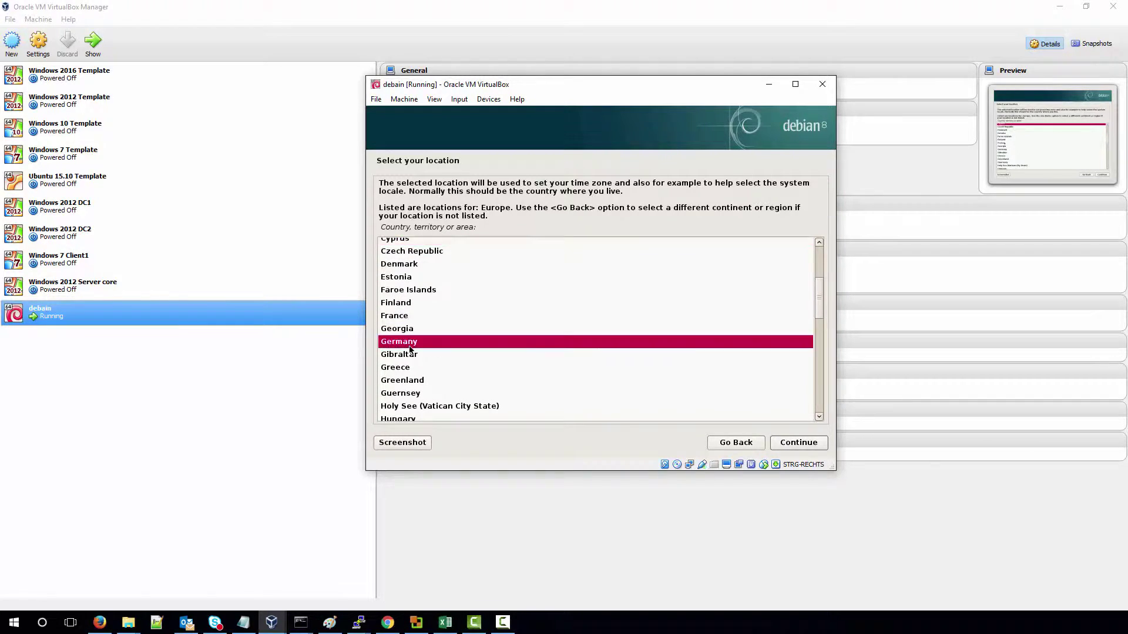
pyautogui.click(787, 441)
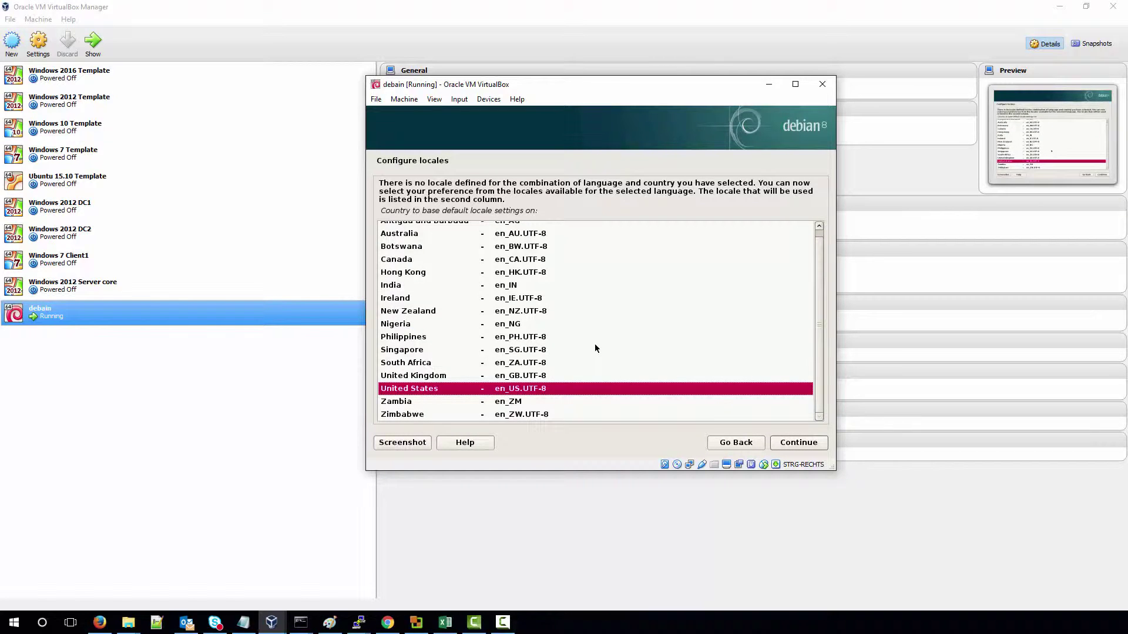
# Accept the United States en_US.UTF-8 locale and choose the German keymap for the keyboard
pyautogui.click(784, 444)
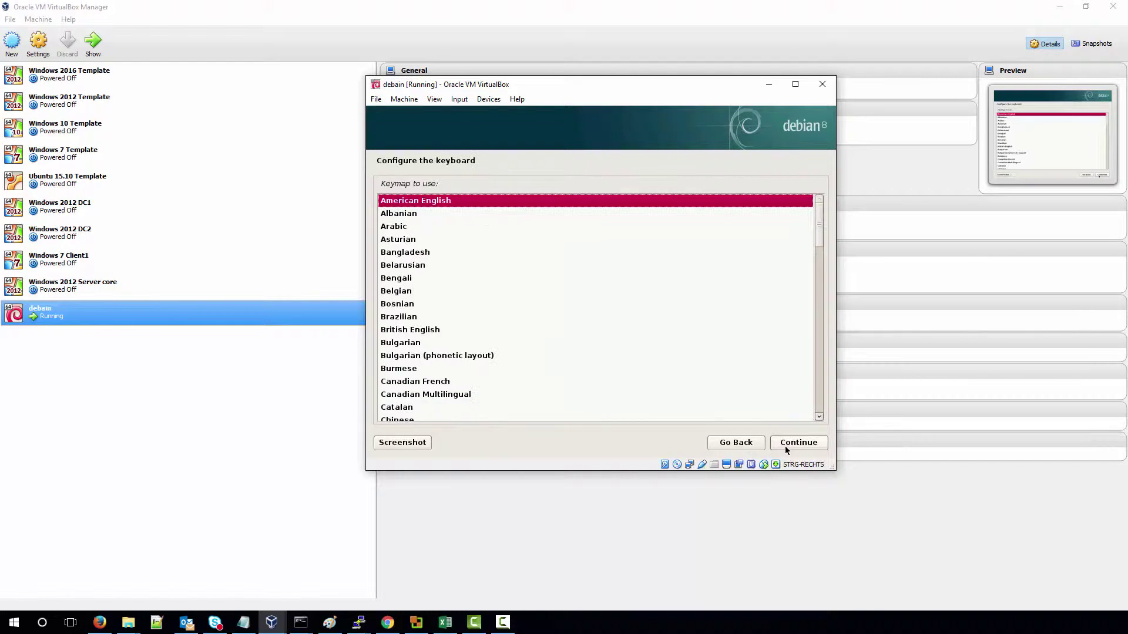
pyautogui.click(610, 341)
pyautogui.scroll(-4, 610, 341)
pyautogui.scroll(-3, 609, 344)
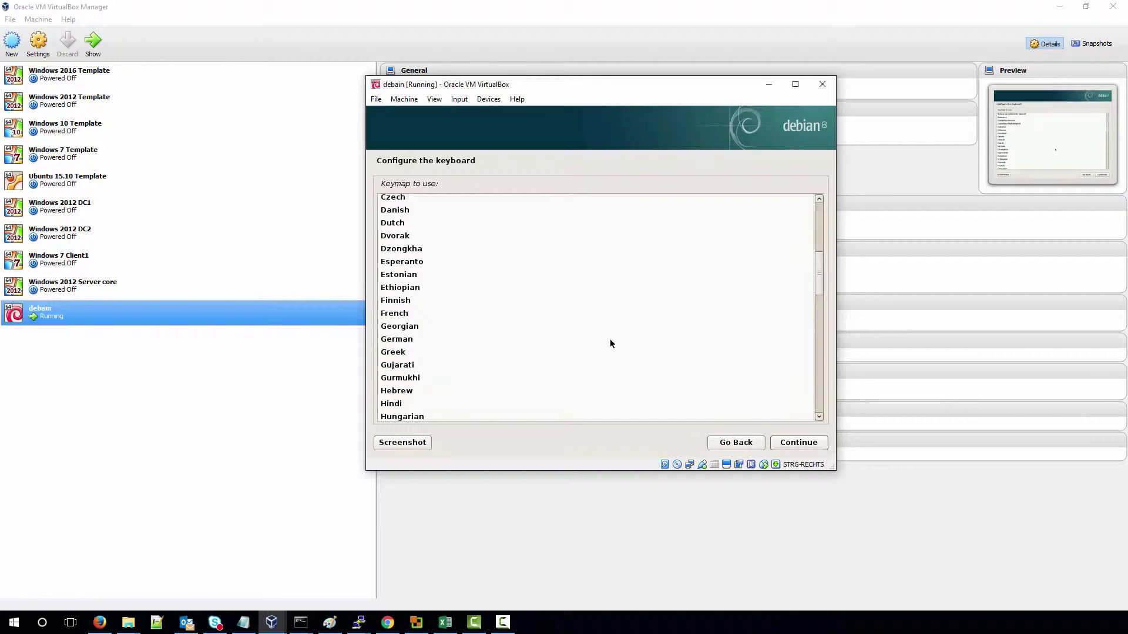
pyautogui.click(446, 340)
pyautogui.click(805, 448)
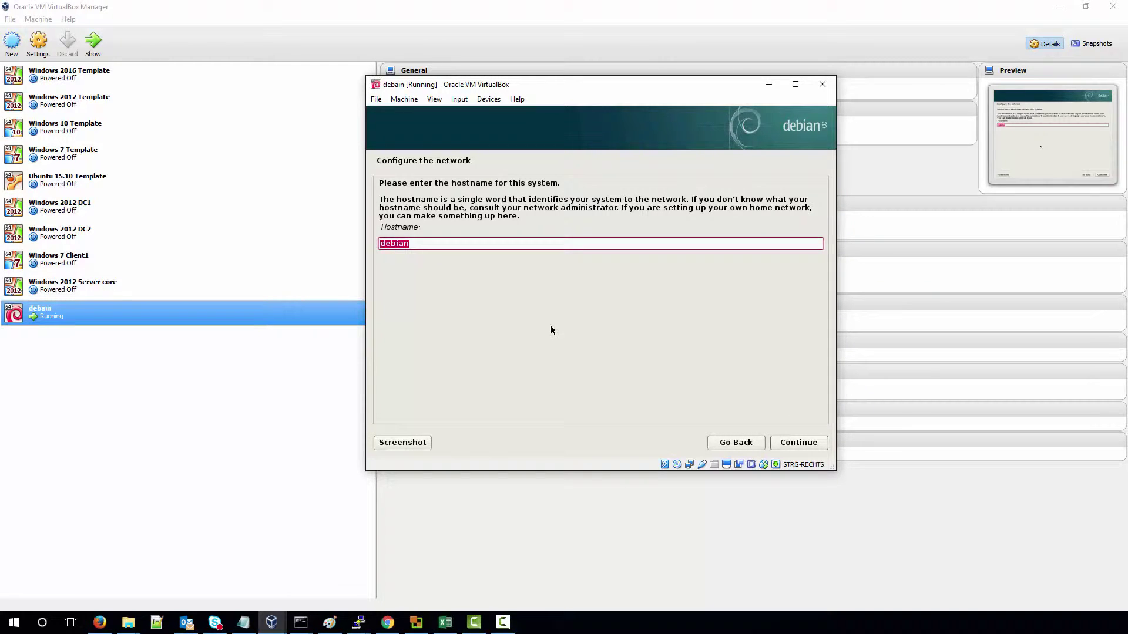
# Configure the network with the hostname debian and the domain name proso.com
pyautogui.click(809, 449)
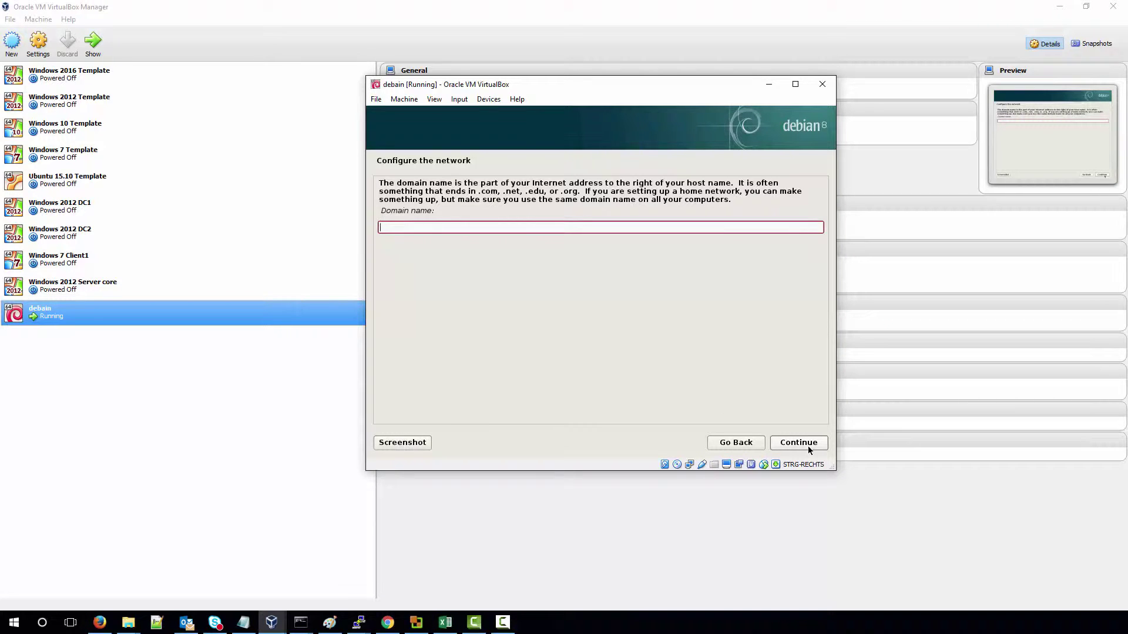
pyautogui.write('proso.com')
pyautogui.click(808, 448)
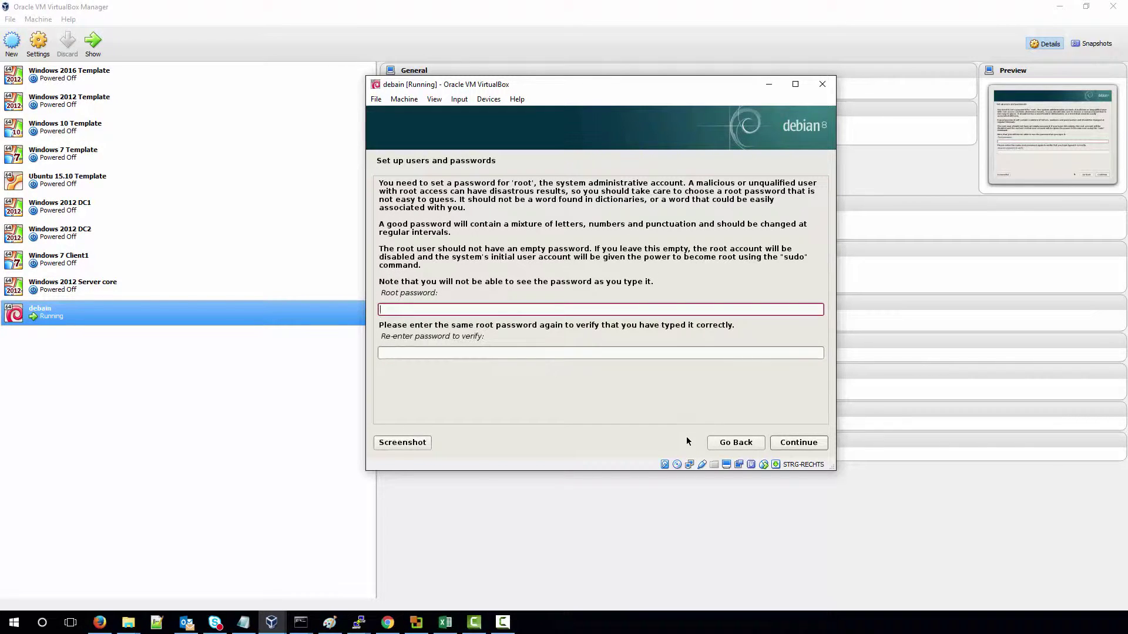
# Enter the root password, repeat it for verification, and continue to the new user setup
pyautogui.write('********')
pyautogui.press('Tab')
pyautogui.write('**')
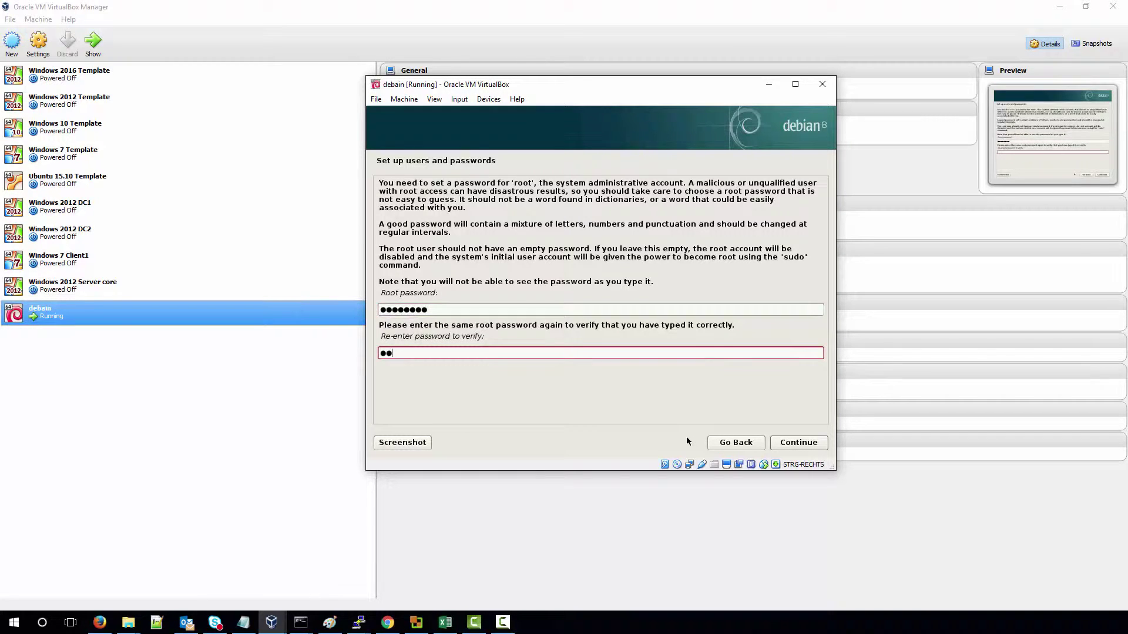
pyautogui.write('******')
pyautogui.click(794, 442)
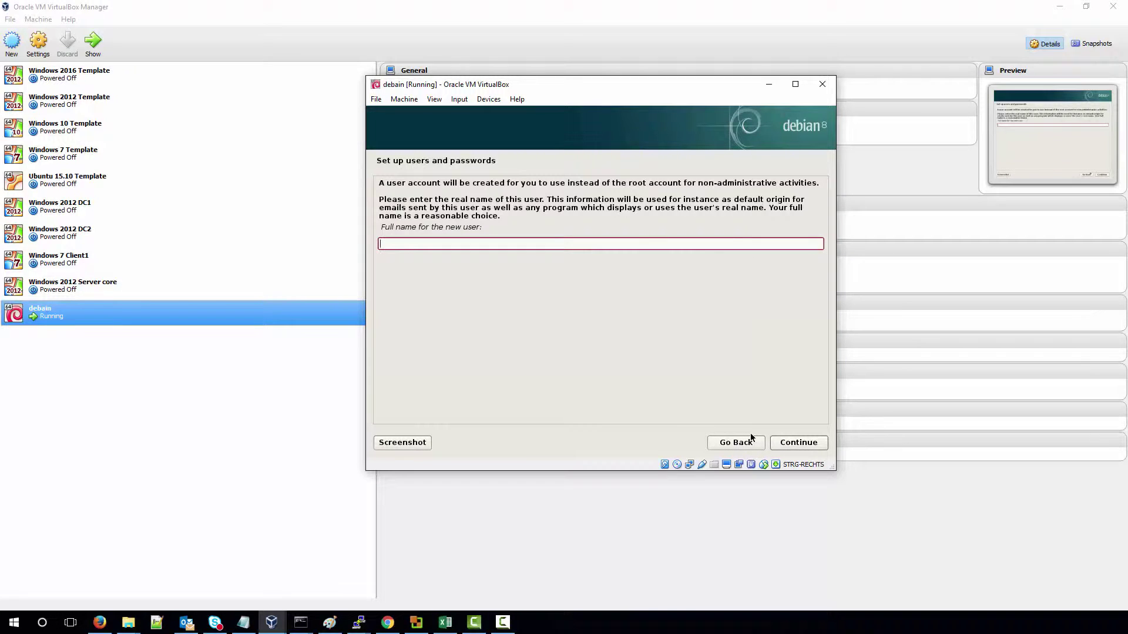
# Set the new user's full name to debian and accept debian as the account's username
pyautogui.write('debian')
pyautogui.click(788, 444)
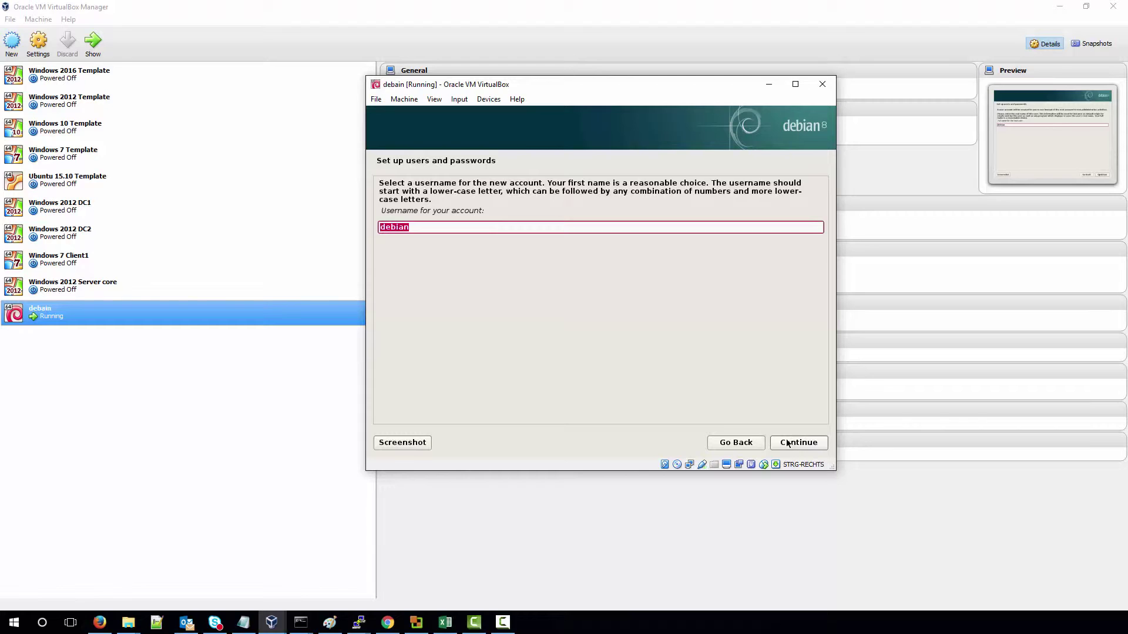
pyautogui.click(788, 444)
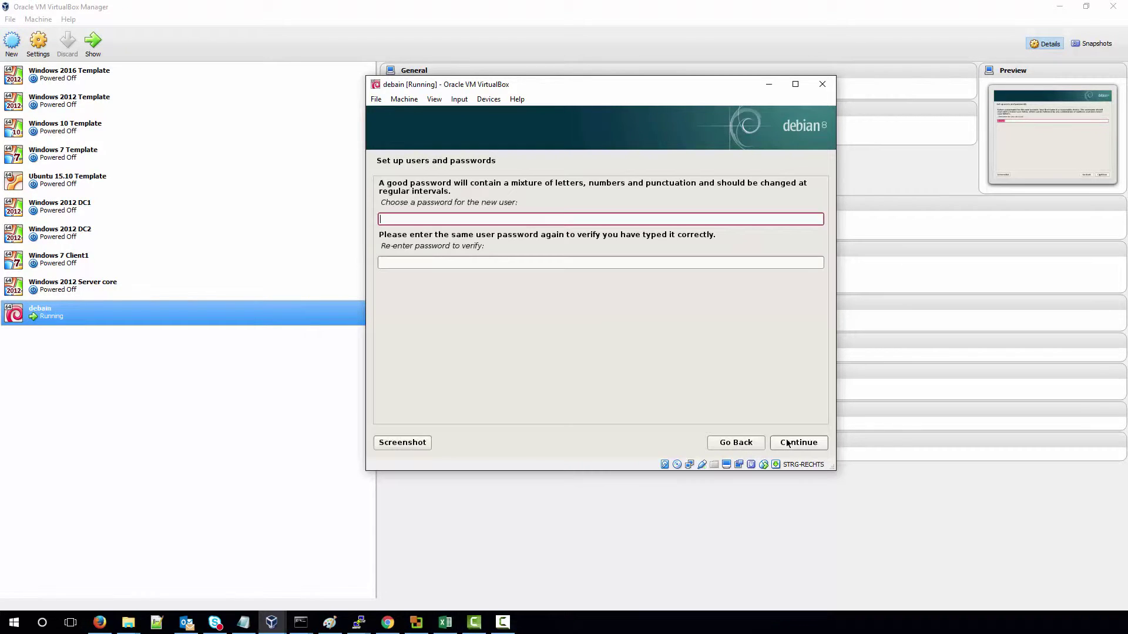
# Enter the new user's password, repeat it for verification, and continue to the clock setup
pyautogui.write('Password')
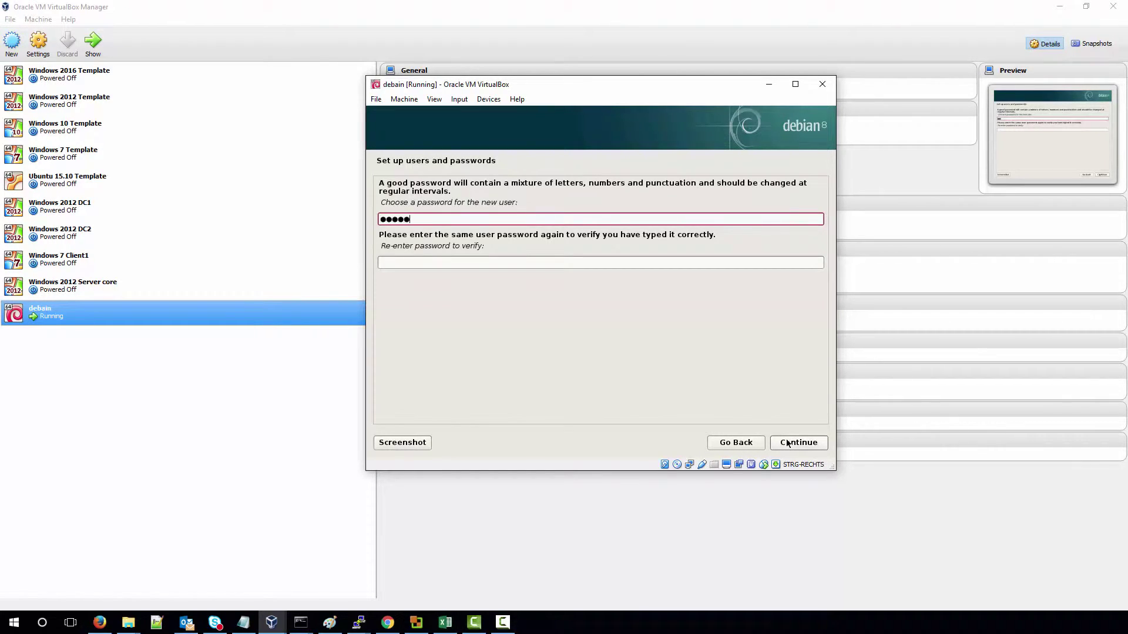
pyautogui.press('Tab')
pyautogui.write('Passw')
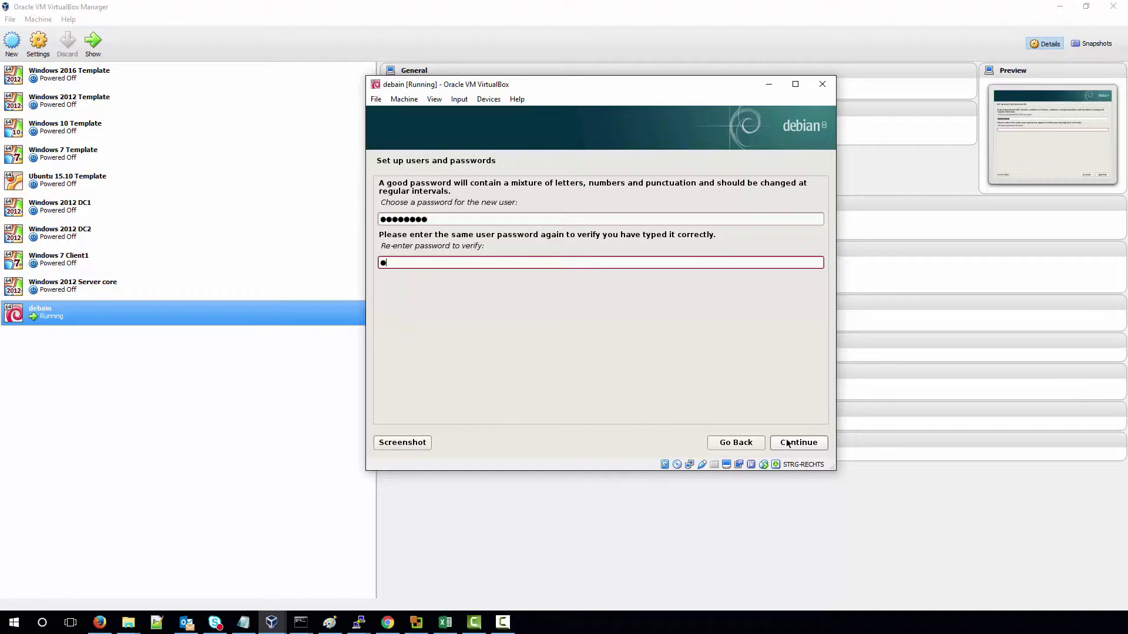
pyautogui.write('ord')
pyautogui.click(787, 443)
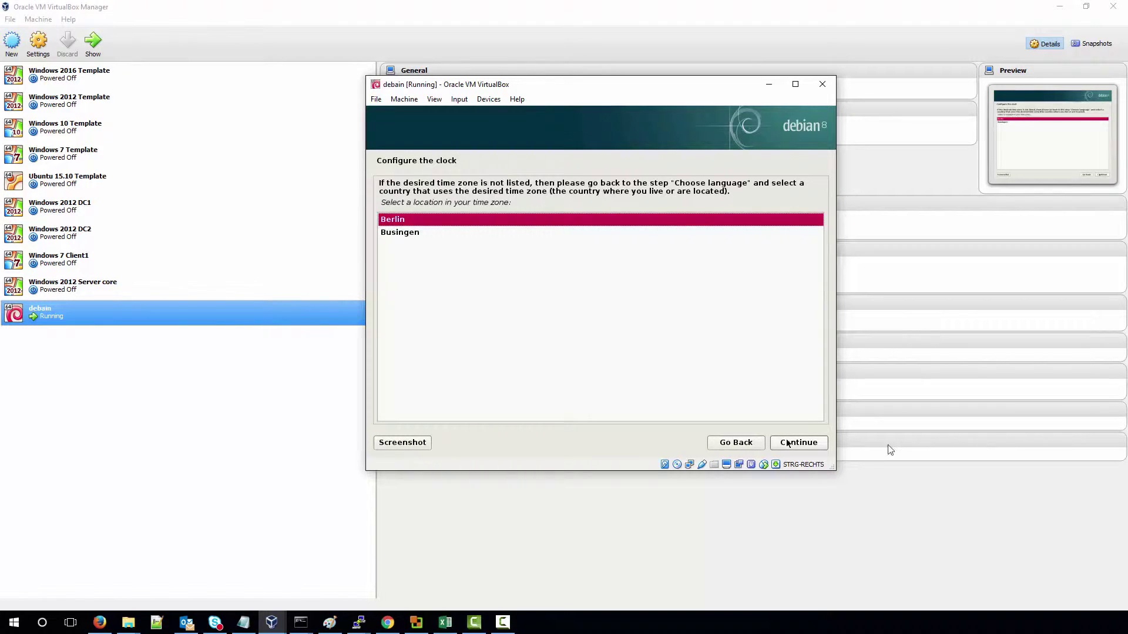
# Set the time zone to Berlin and choose guided partitioning of the entire VBOX HARDDISK with all files in one partition
pyautogui.click(797, 443)
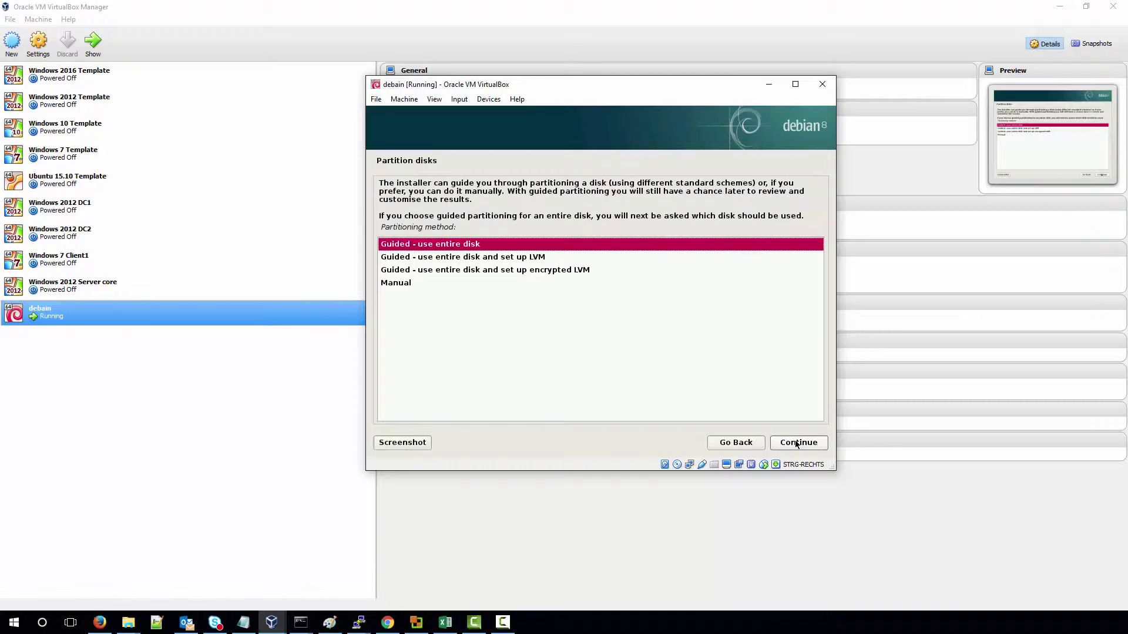
pyautogui.click(797, 443)
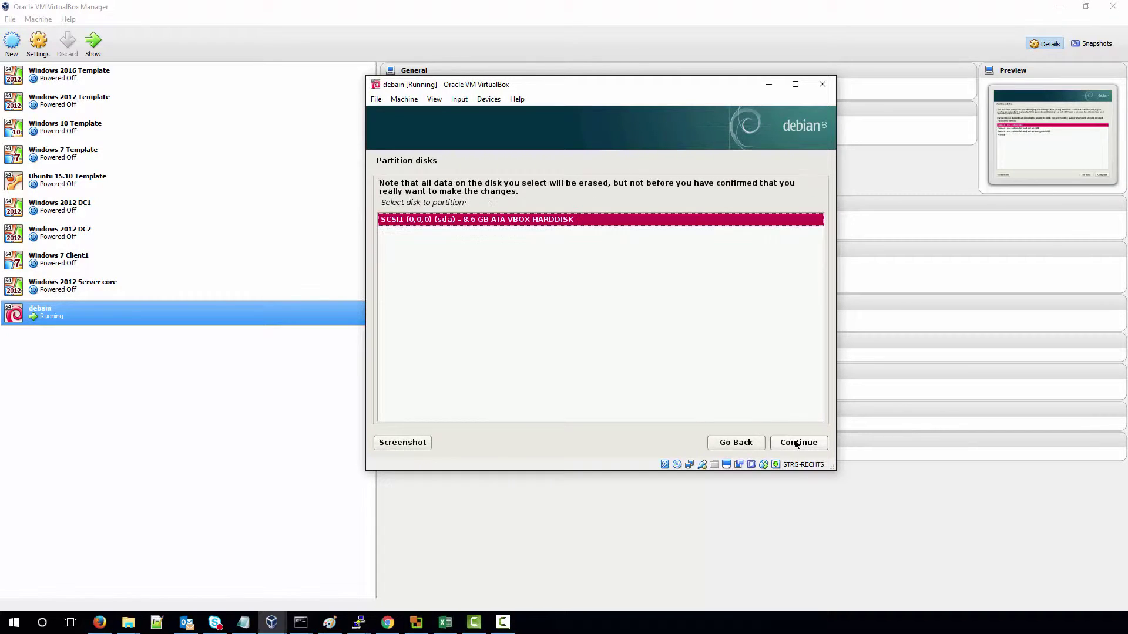
pyautogui.click(797, 444)
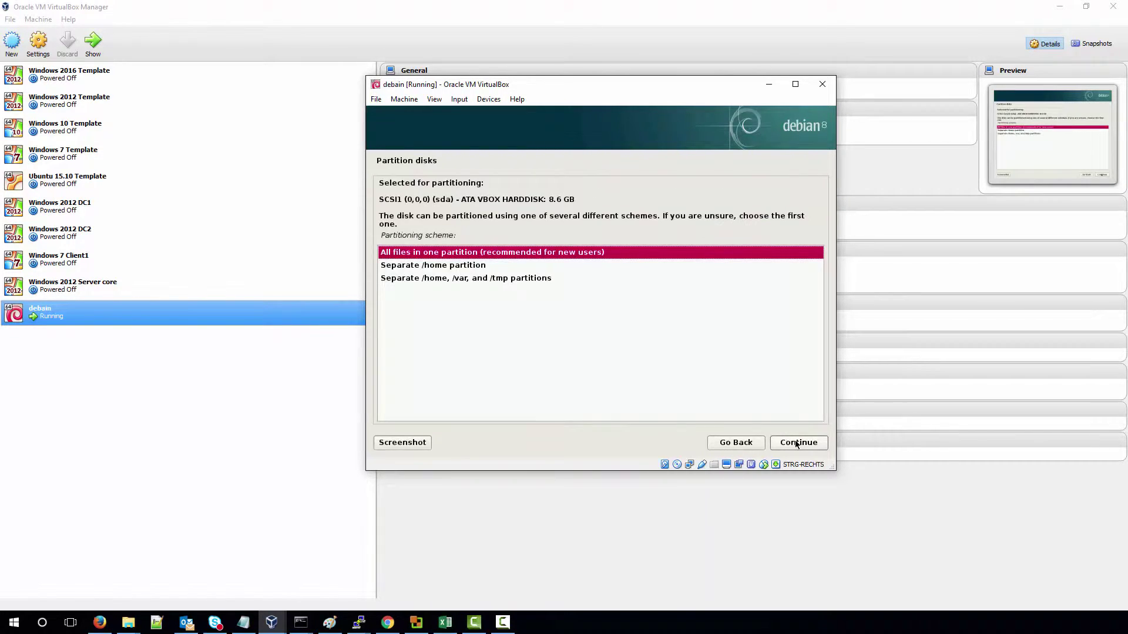
pyautogui.click(797, 443)
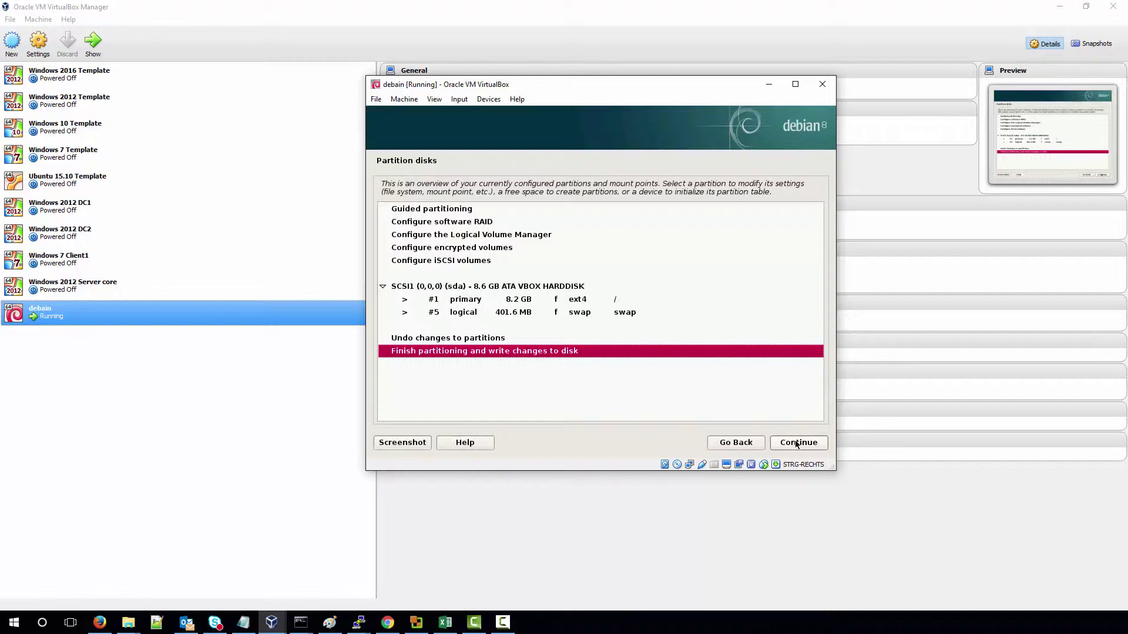
# Finish partitioning and agree to write the changes to the disk
pyautogui.click(796, 443)
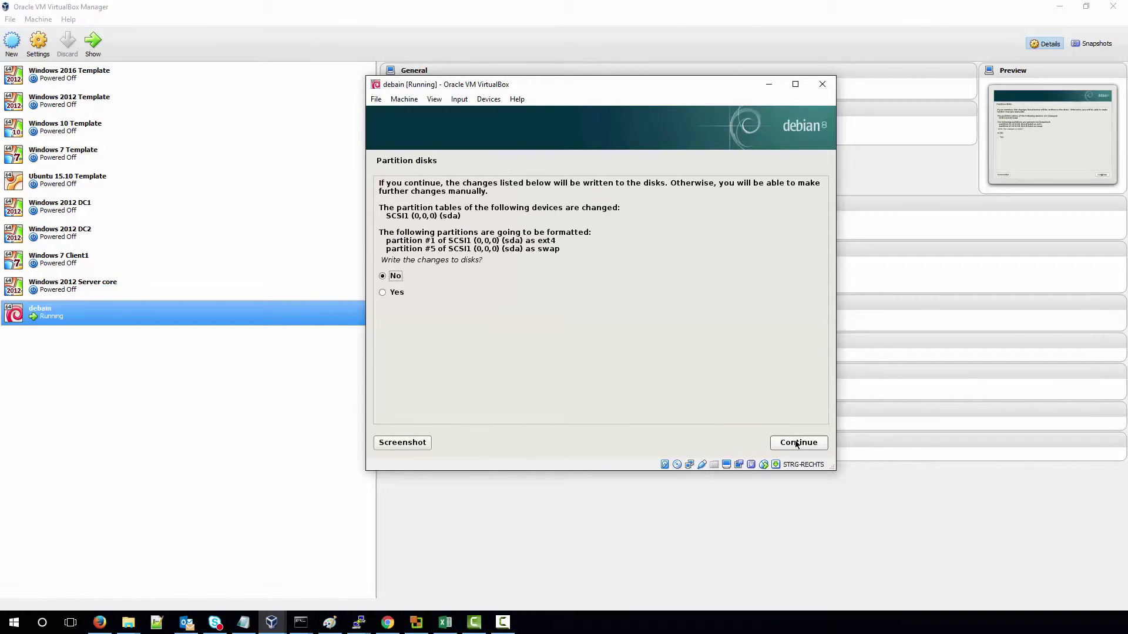
pyautogui.click(396, 293)
pyautogui.click(781, 442)
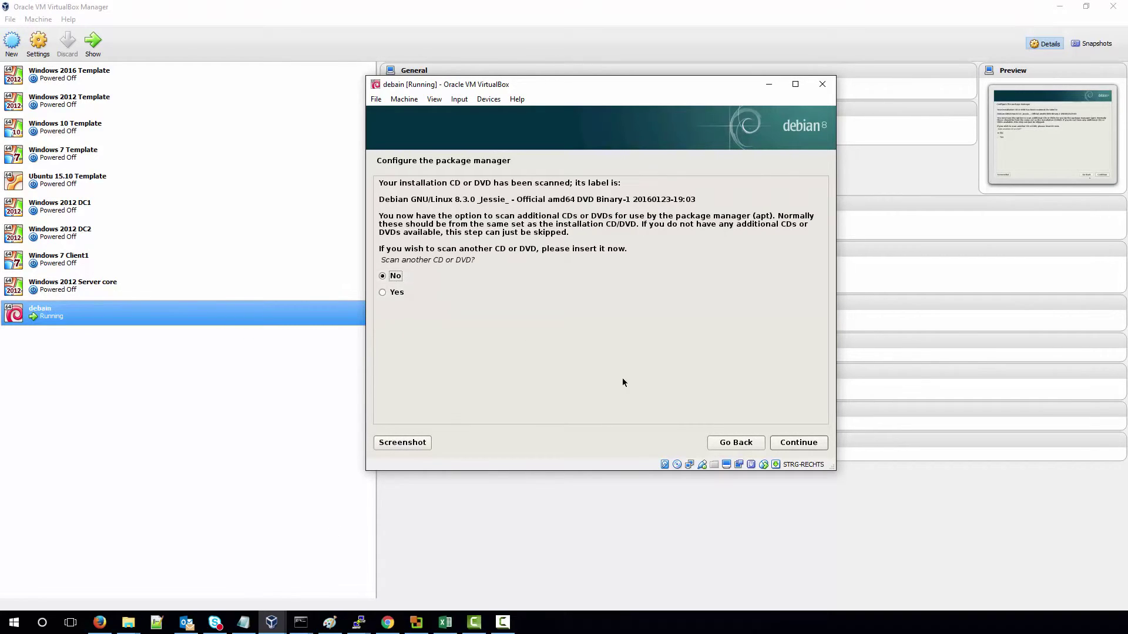
# Decline scanning another CD or DVD, using a network mirror, and participating in the package usage survey
pyautogui.click(782, 446)
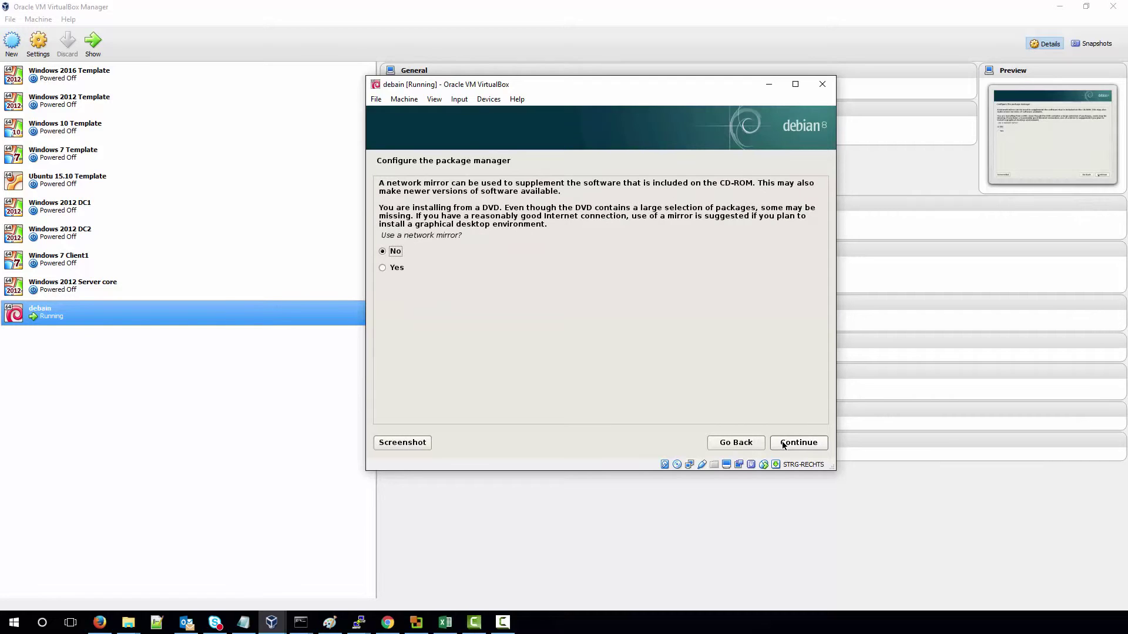
pyautogui.click(782, 446)
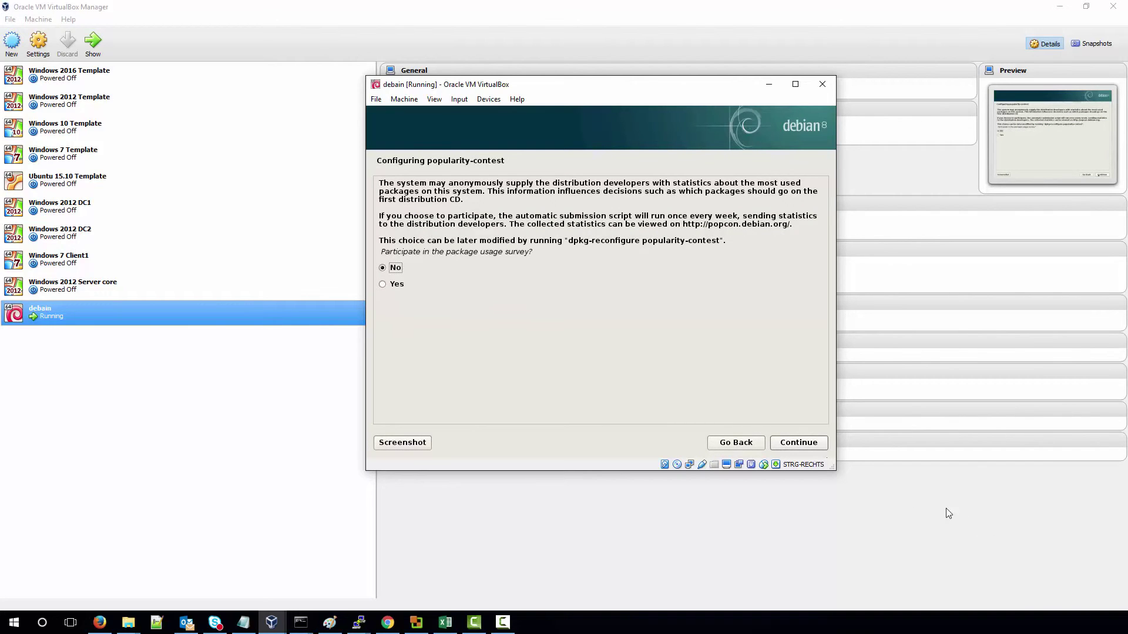
pyautogui.click(790, 447)
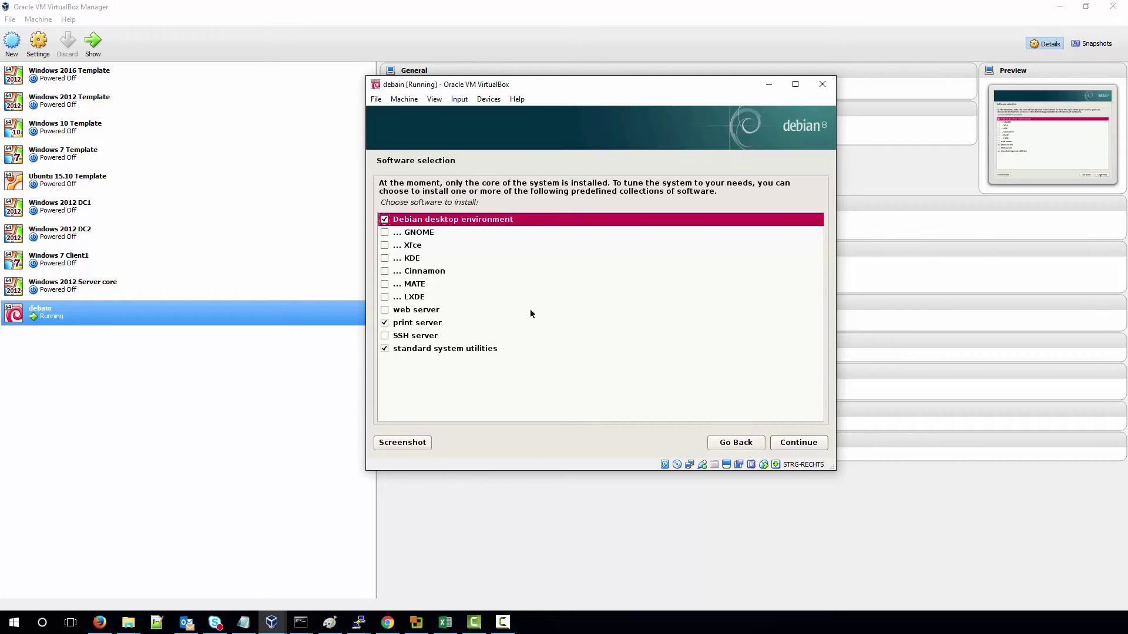
# Add SSH server and GNOME to the software selection, exclude print server, and install the selected software
pyautogui.click(386, 336)
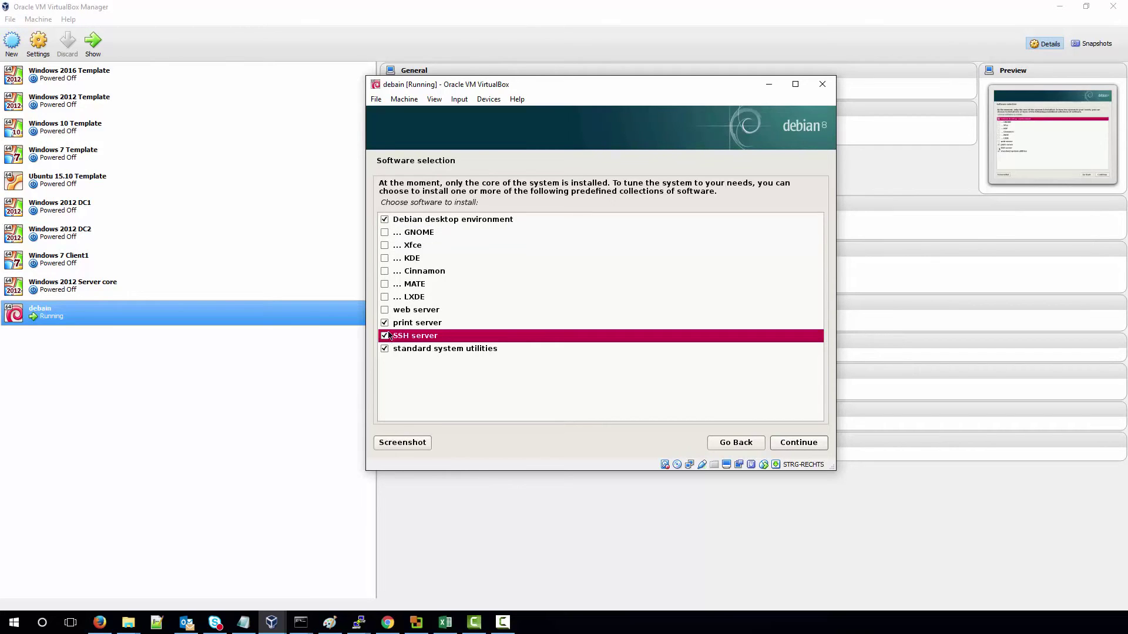
pyautogui.click(385, 324)
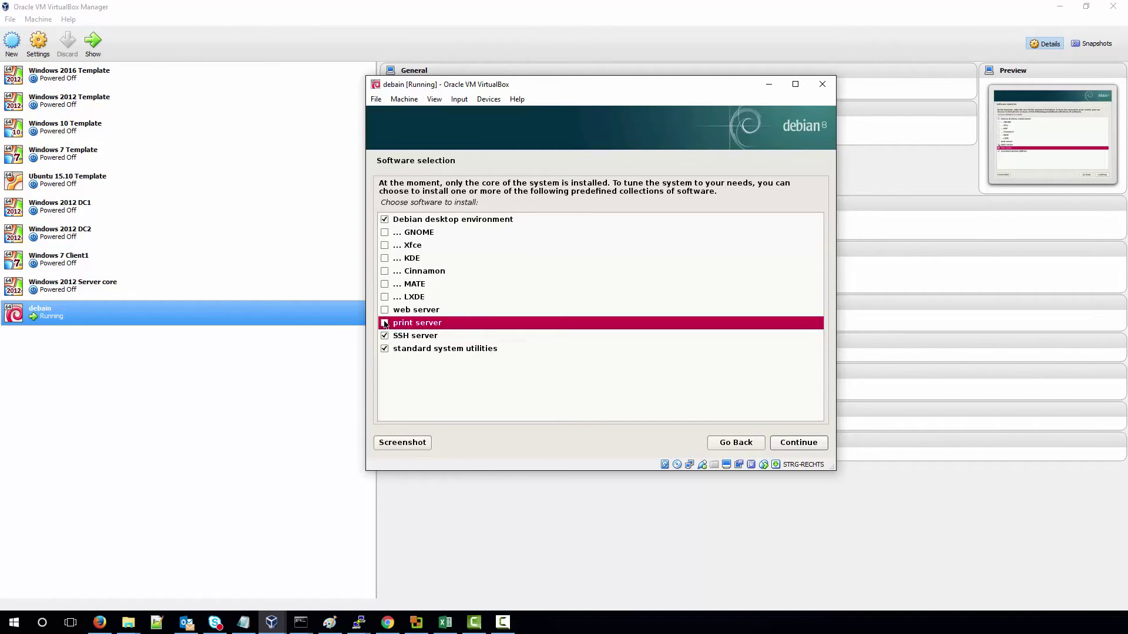
pyautogui.click(384, 232)
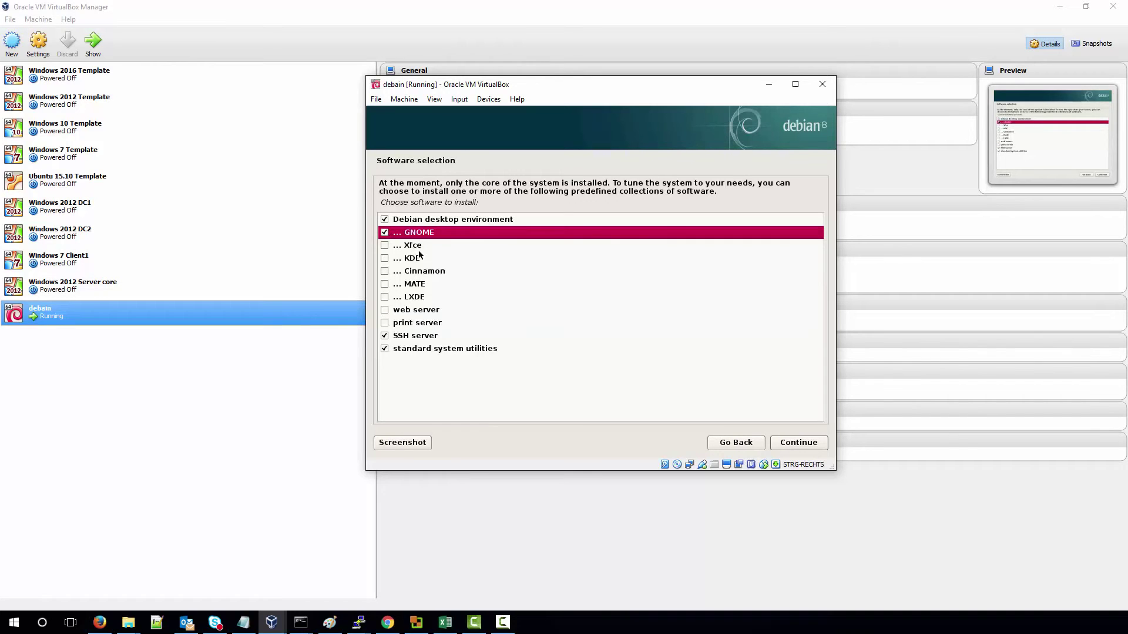
pyautogui.click(788, 445)
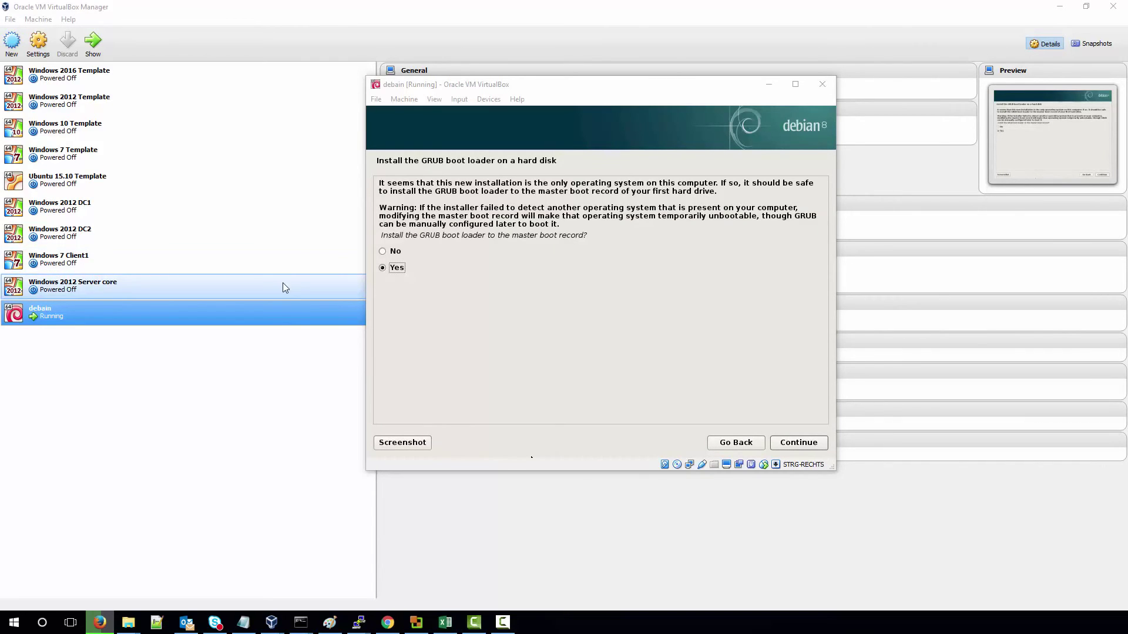
# Install the GRUB boot loader to the master boot record on the /dev/sda device
pyautogui.click(812, 448)
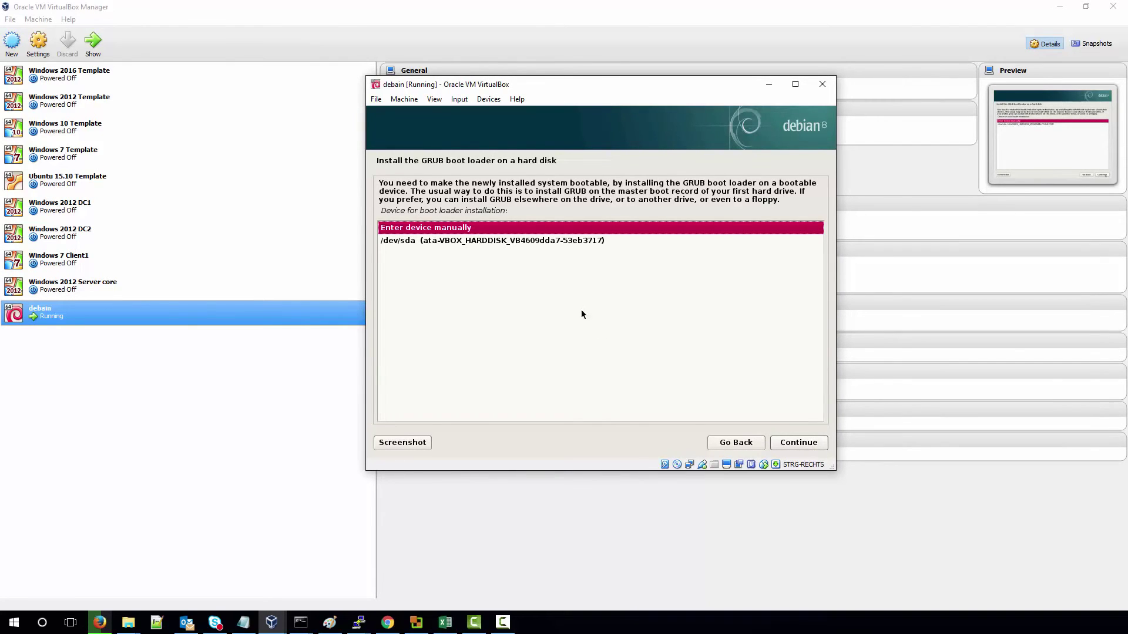
pyautogui.click(550, 242)
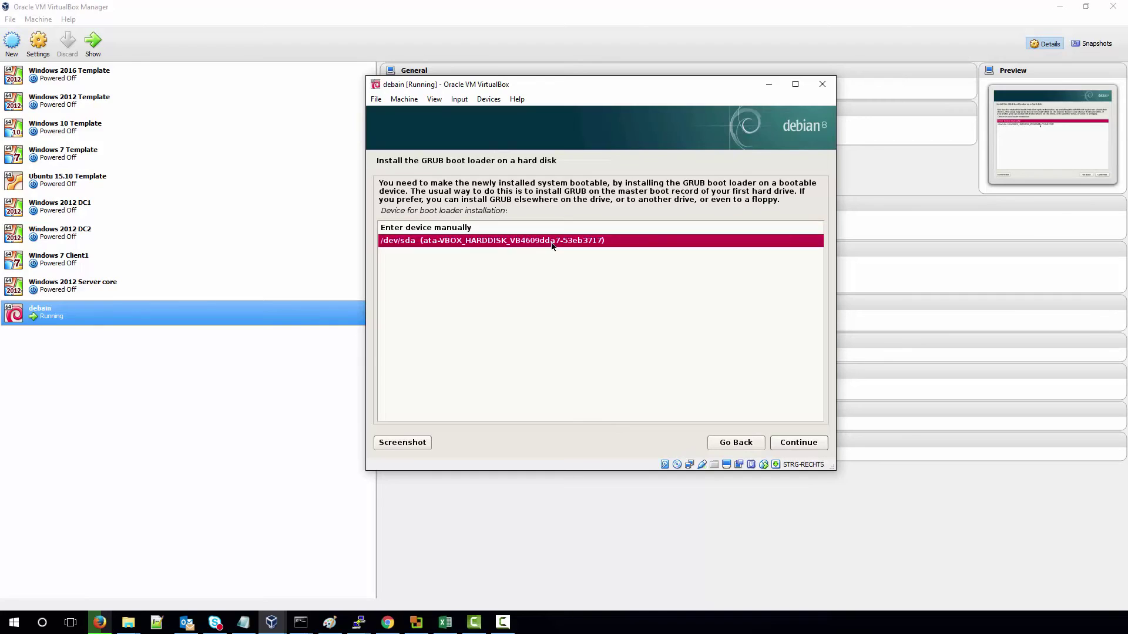
pyautogui.click(786, 443)
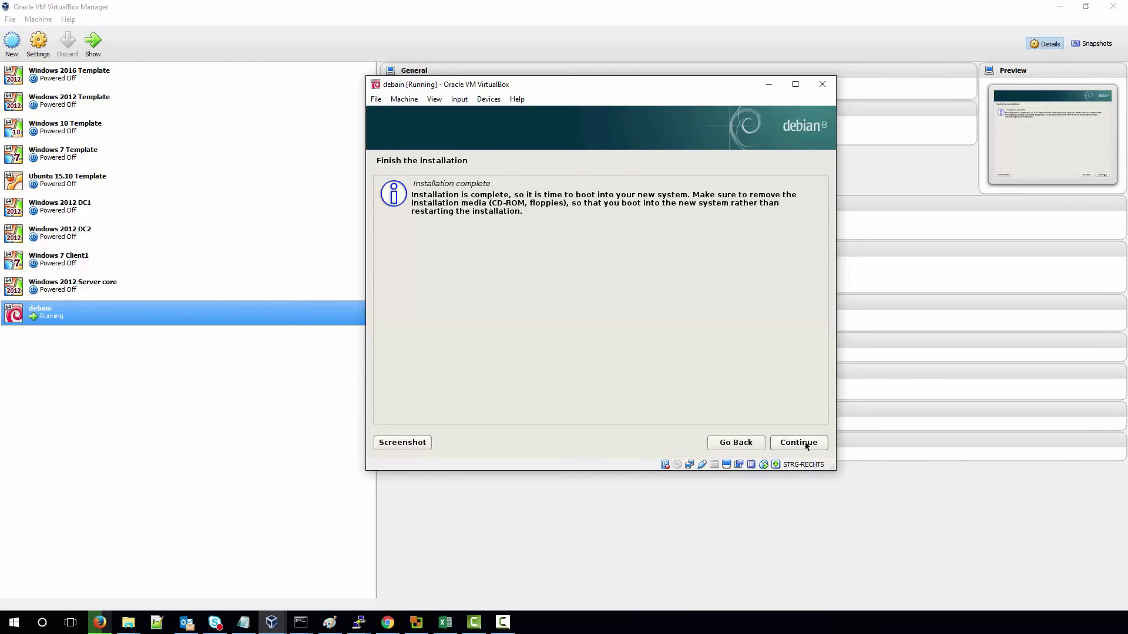
# Finish the installation by booting into Debian GNU/Linux and select the debian account for sign-in
pyautogui.click(806, 444)
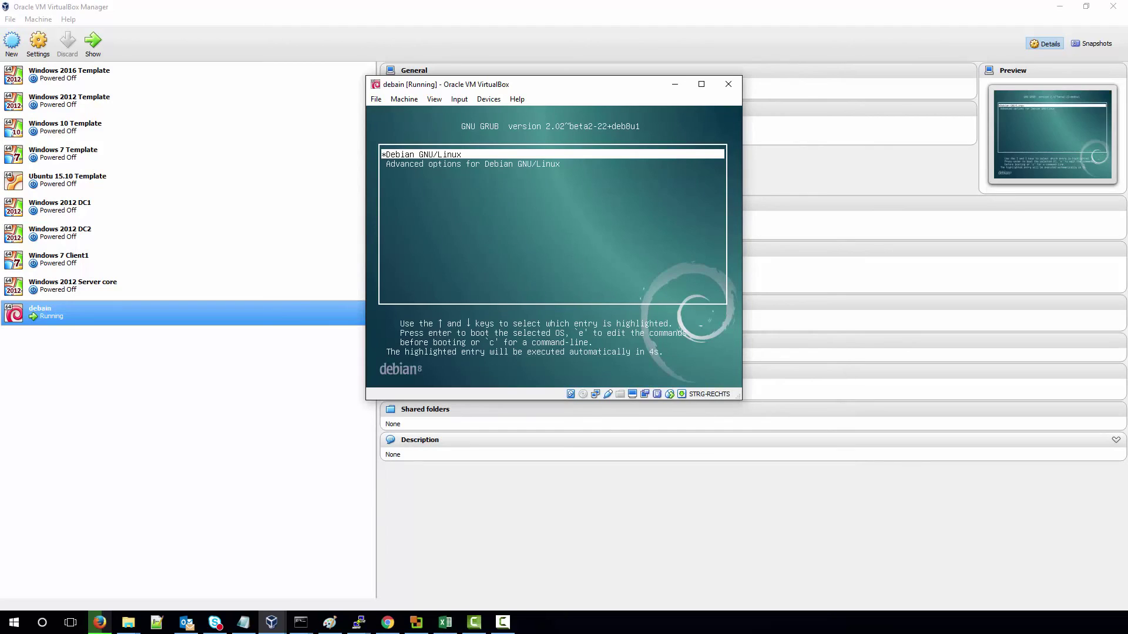
pyautogui.press('Return')
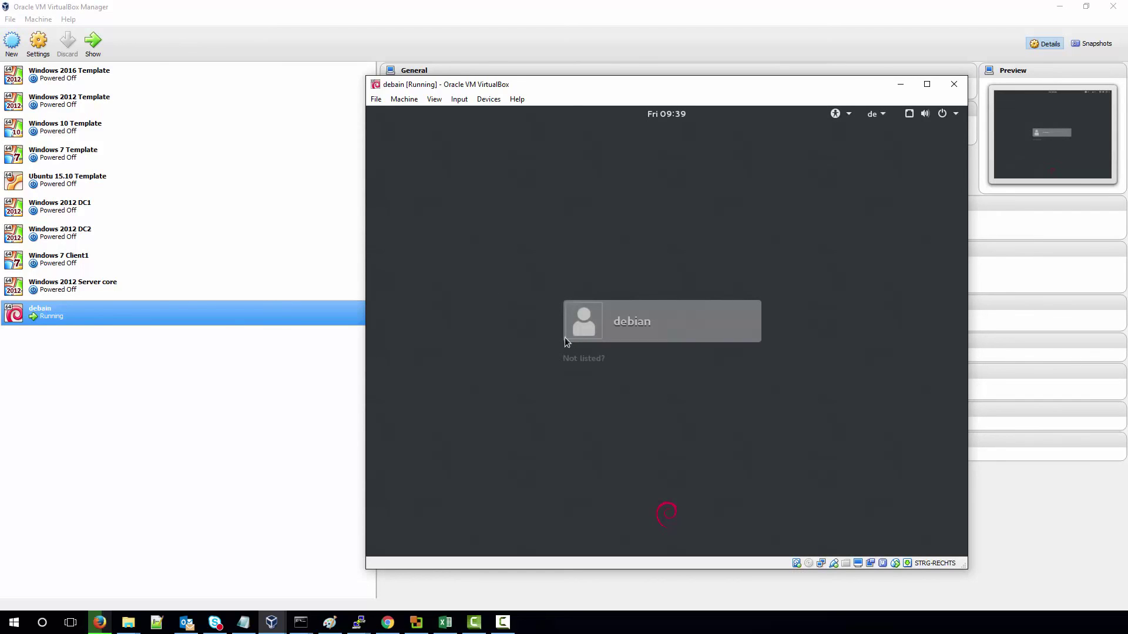
pyautogui.click(597, 338)
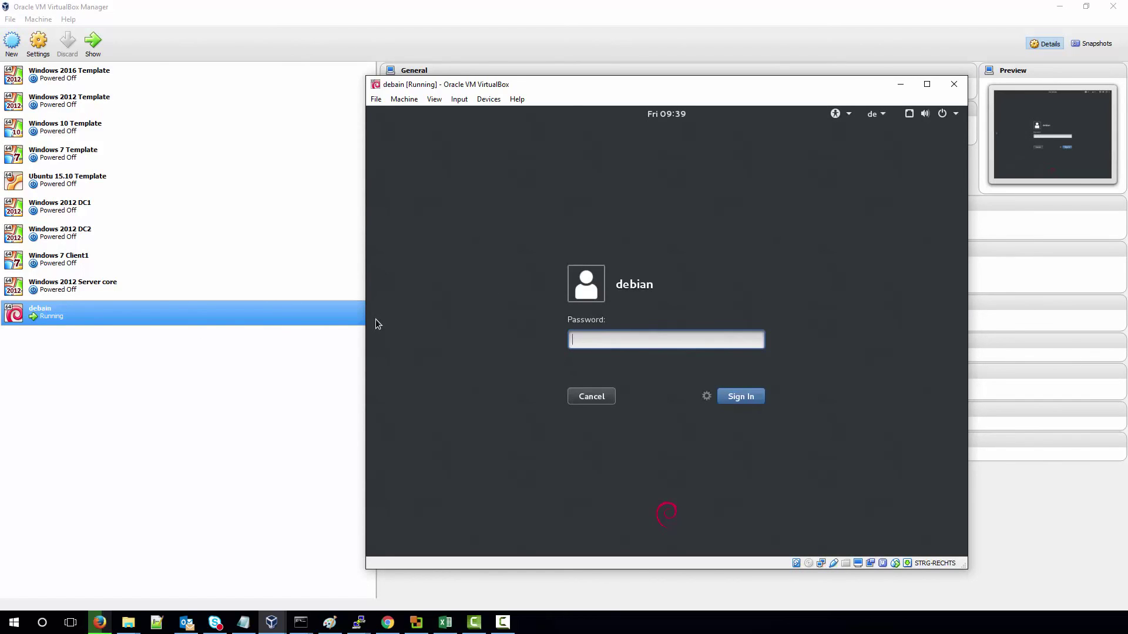